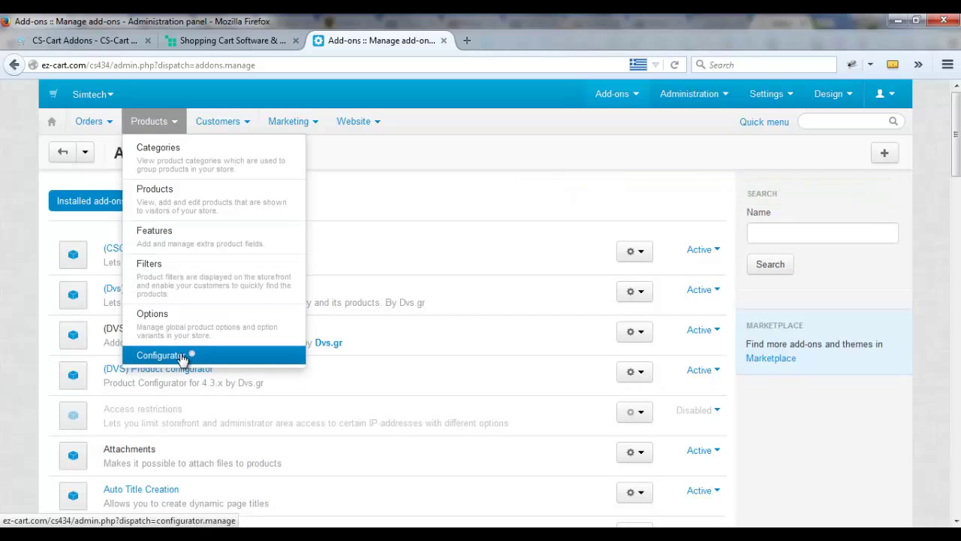
- Create an active product configurator step named "STep1" with position 0
left_click(182, 357)
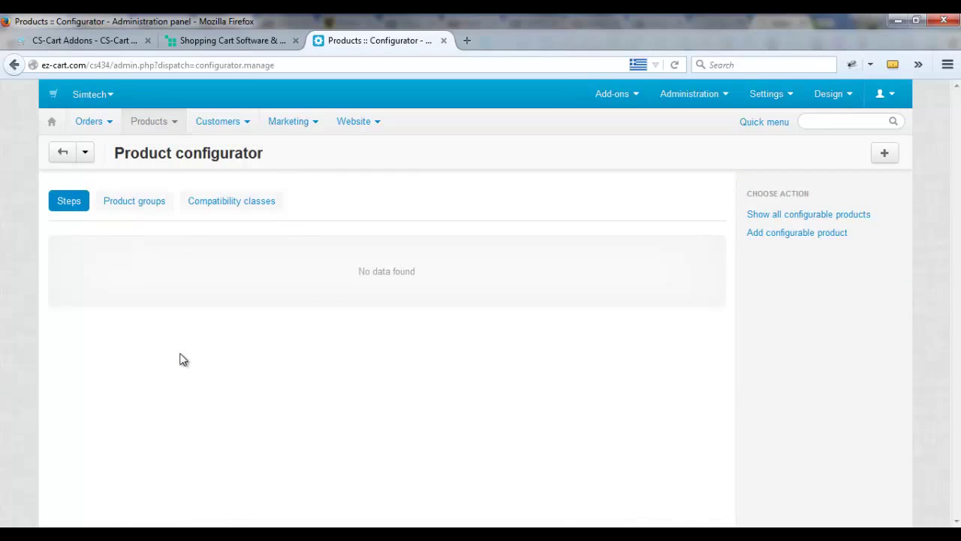
left_click(883, 153)
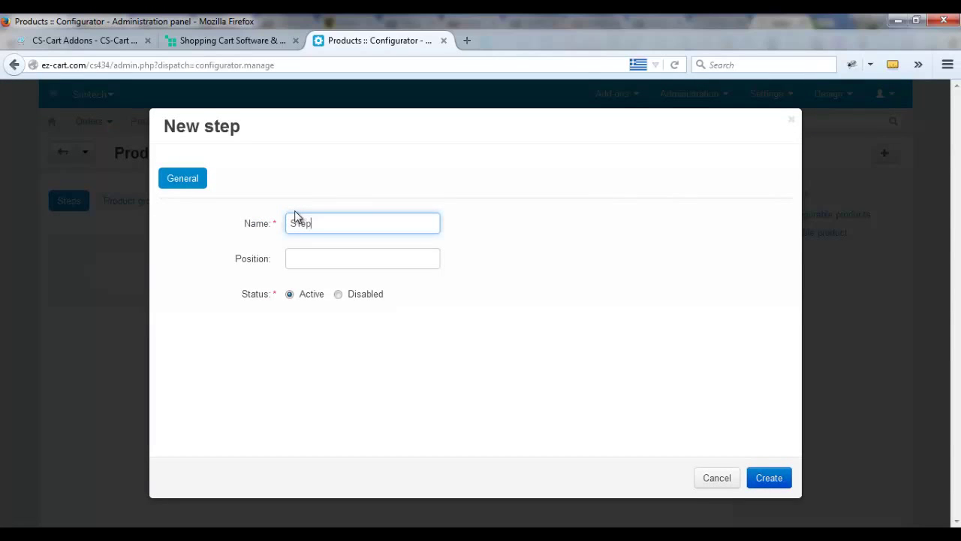
left_click(300, 259)
type("0")
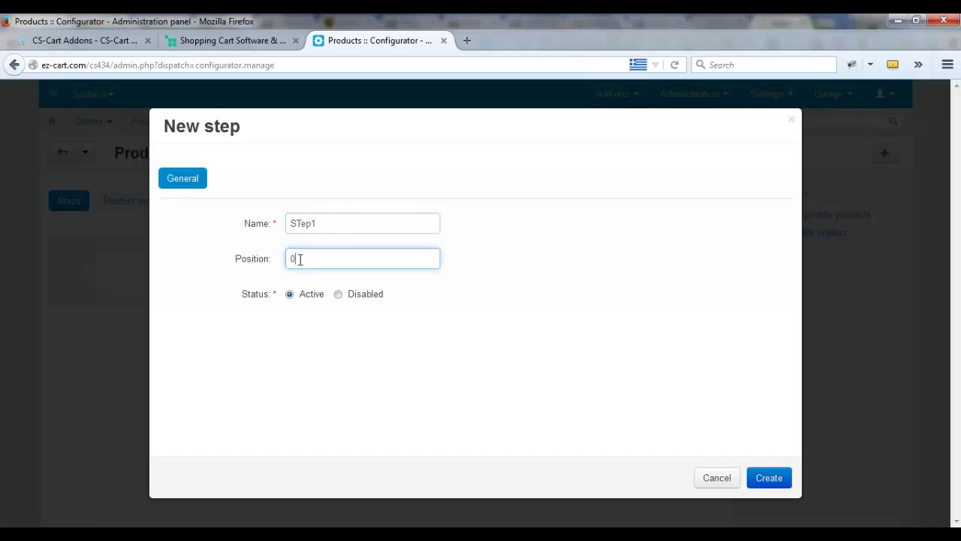
left_click(766, 480)
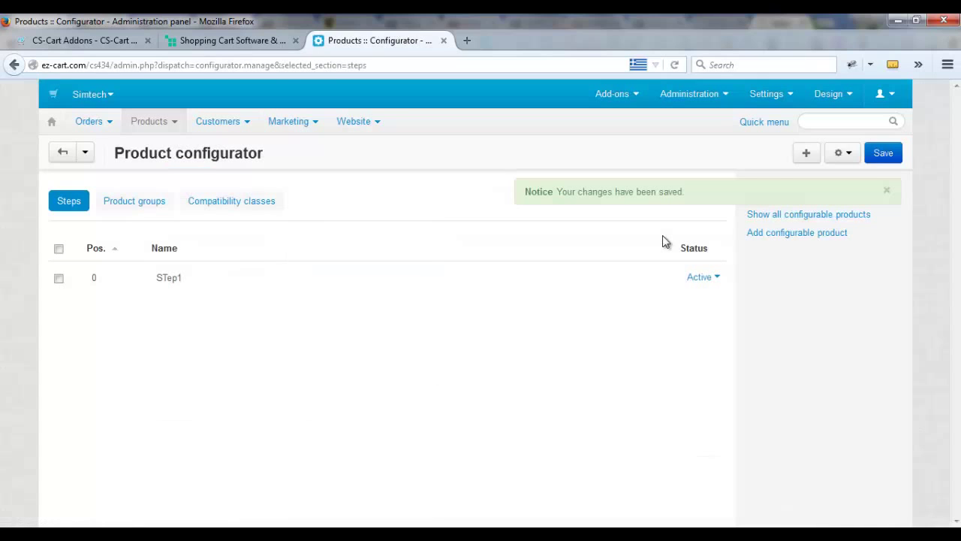
- Create a second active configurator step named "Step2" with position 1
left_click(807, 152)
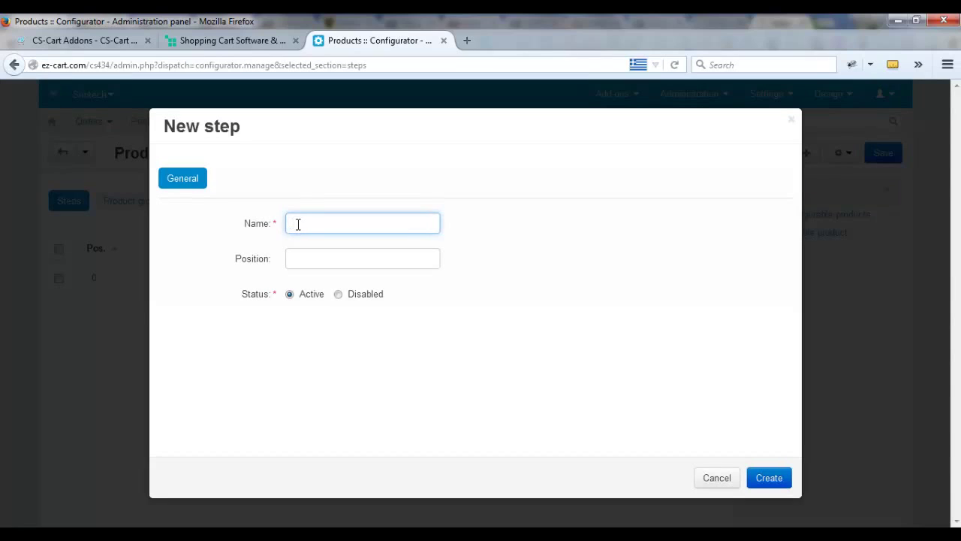
type("Step2")
left_click(314, 259)
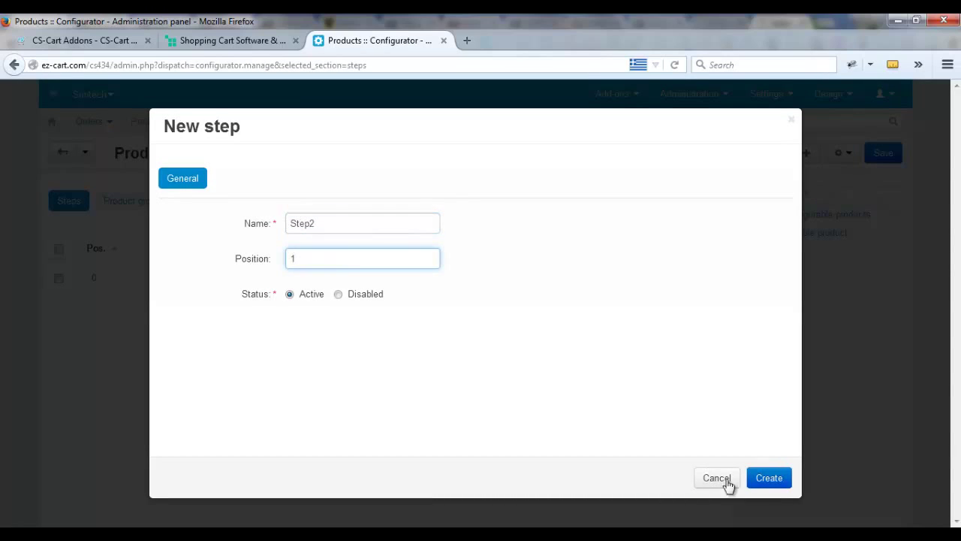
left_click(768, 476)
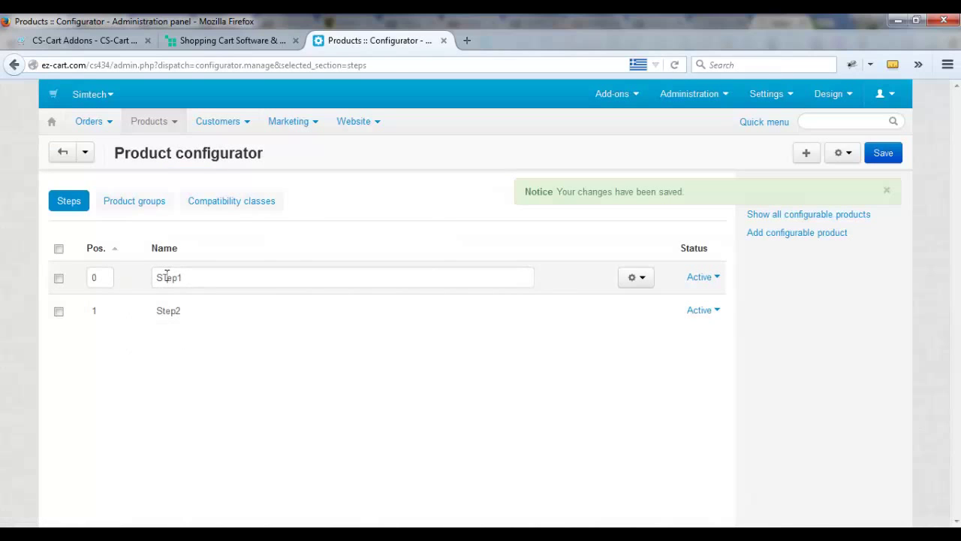
- Correct the first configurator step's name to "Step1" and save the step list
left_click_drag(167, 277, 163, 276)
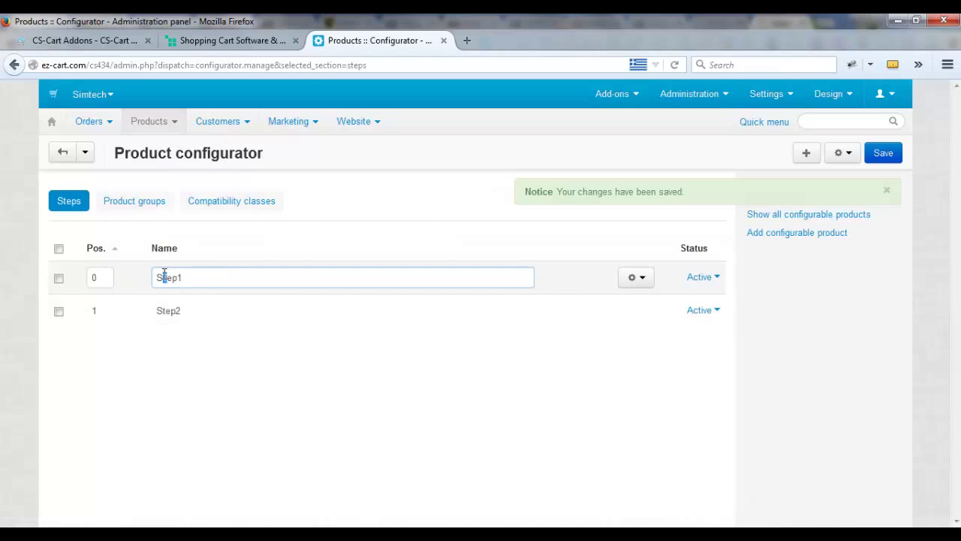
left_click(879, 160)
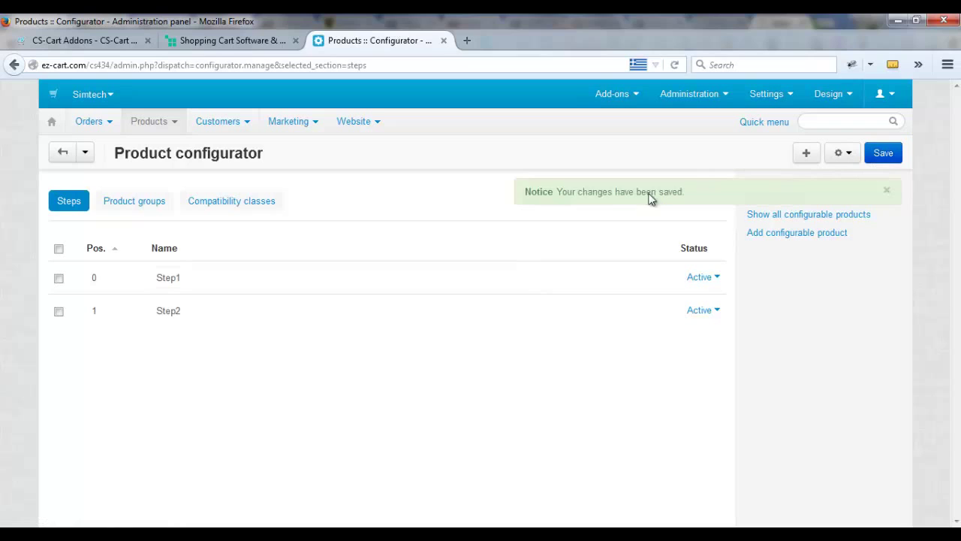
left_click(635, 278)
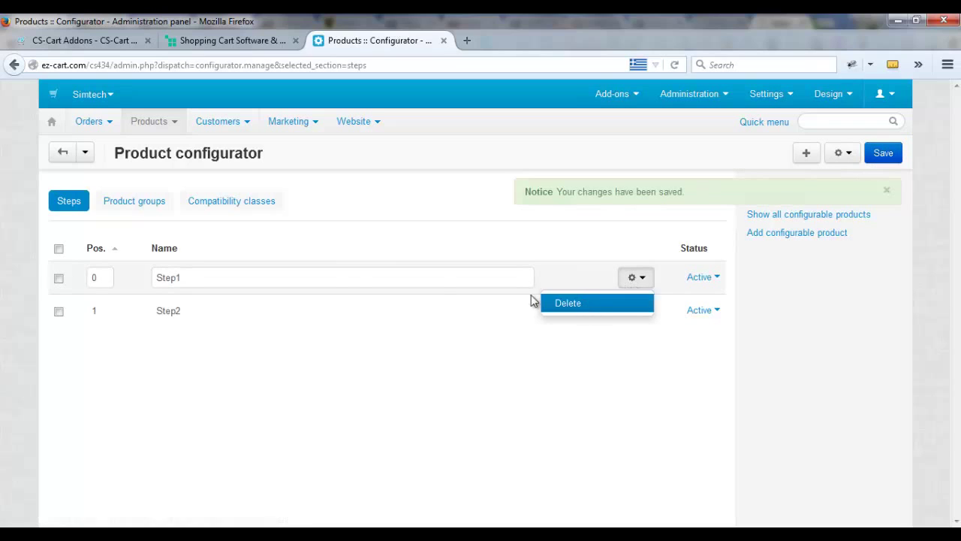
- Start a new product group in the configurator and name it "Group1"
left_click(148, 213)
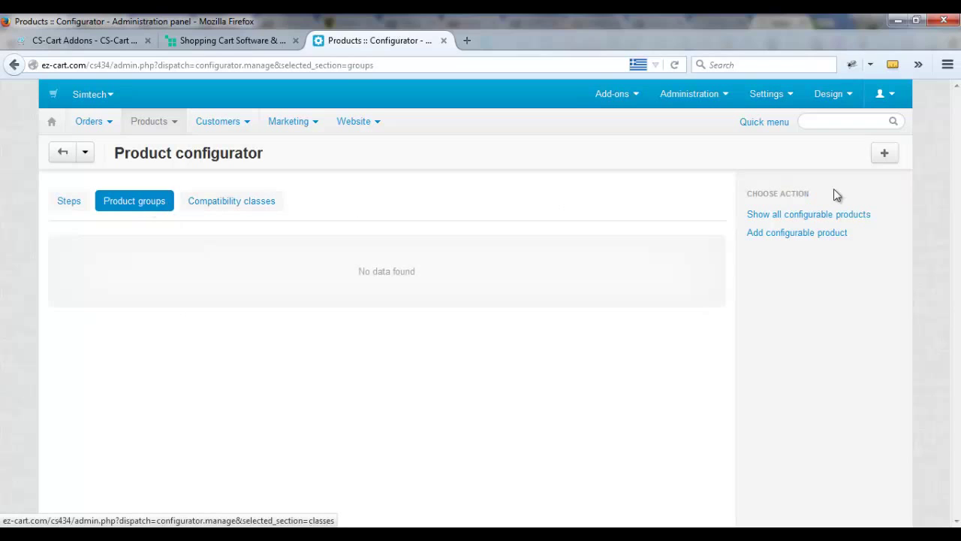
left_click(878, 154)
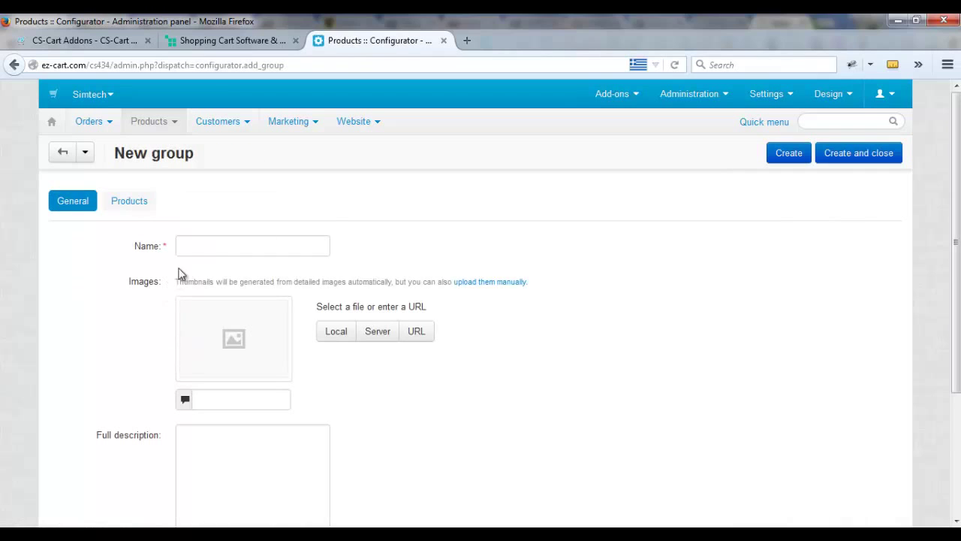
left_click(212, 245)
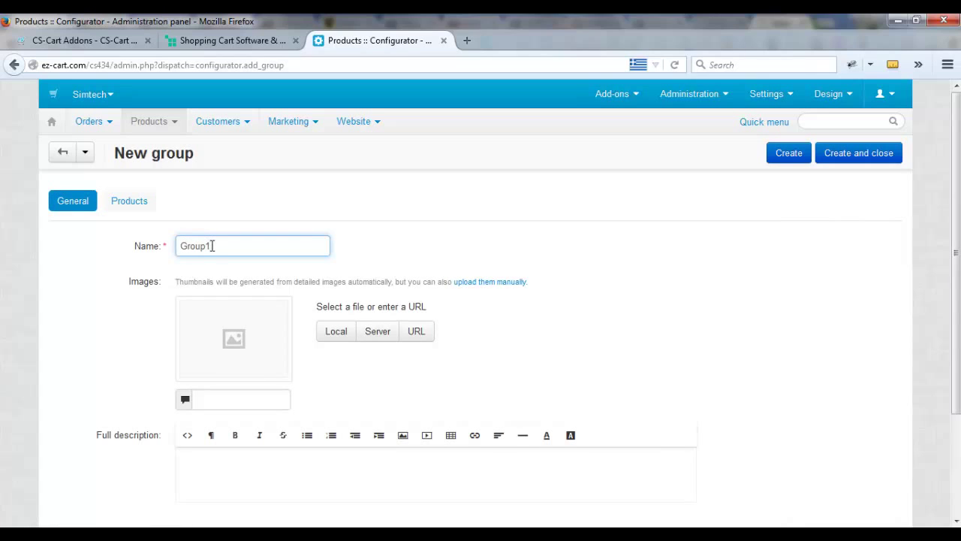
- Add the 3D Blu-ray Disc Players BD-D7000 and BD-D7500 to the new group's products
left_click(132, 202)
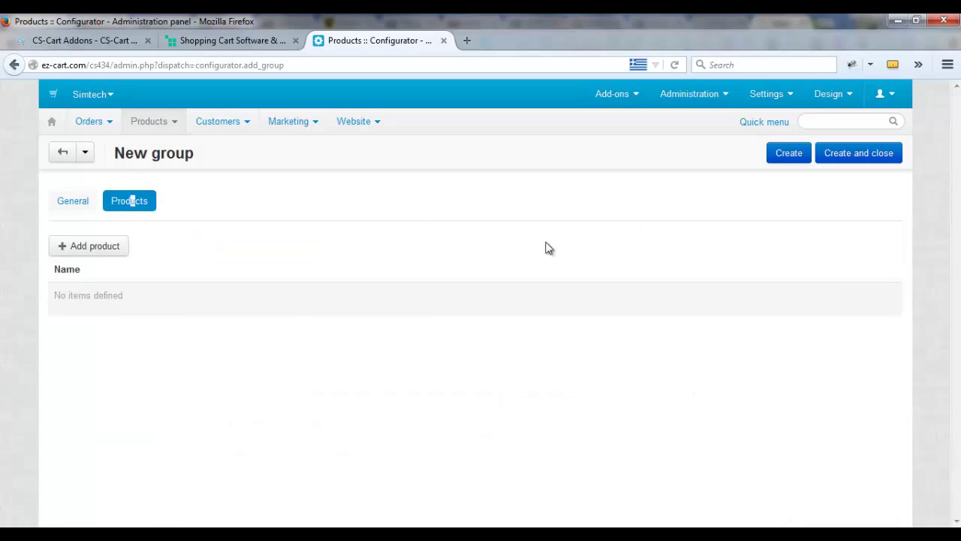
left_click(123, 246)
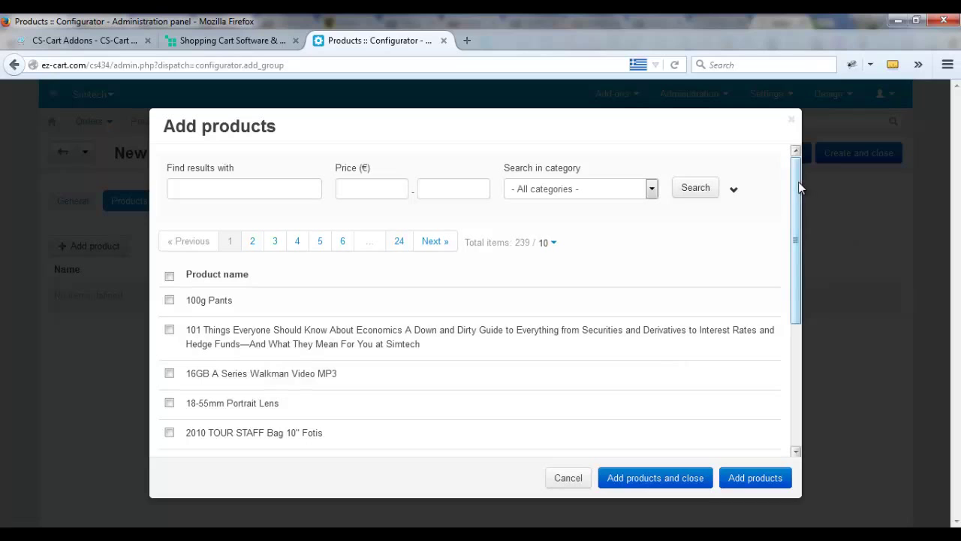
left_click_drag(795, 218, 779, 326)
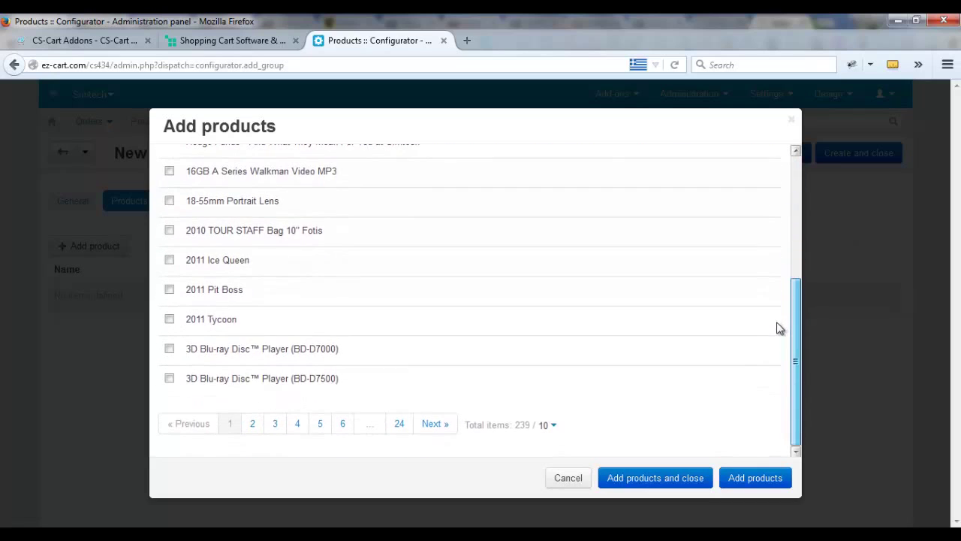
left_click(169, 349)
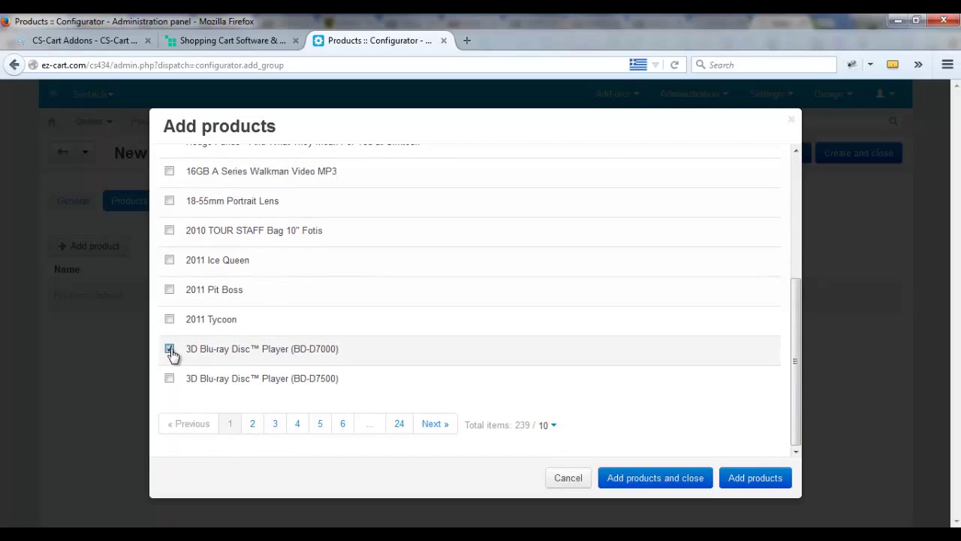
left_click(169, 378)
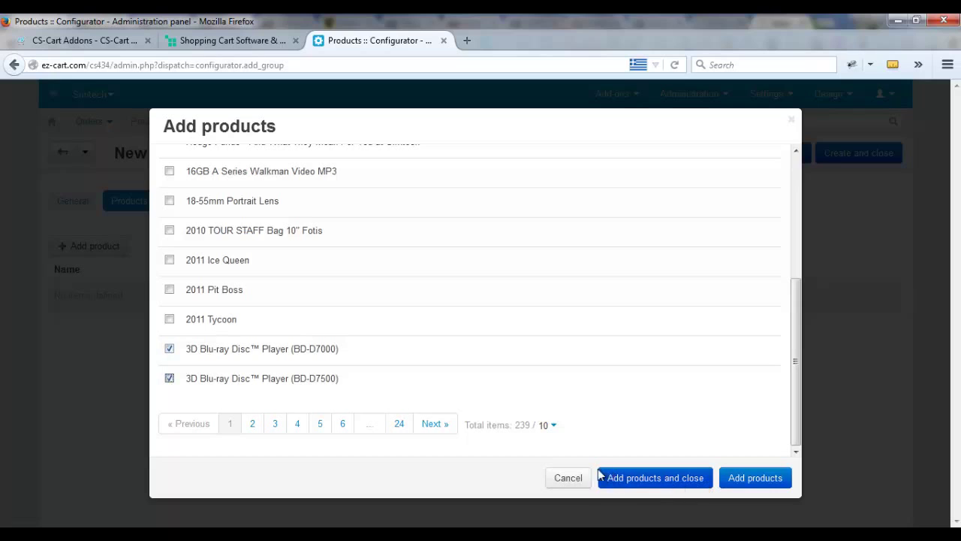
left_click(741, 479)
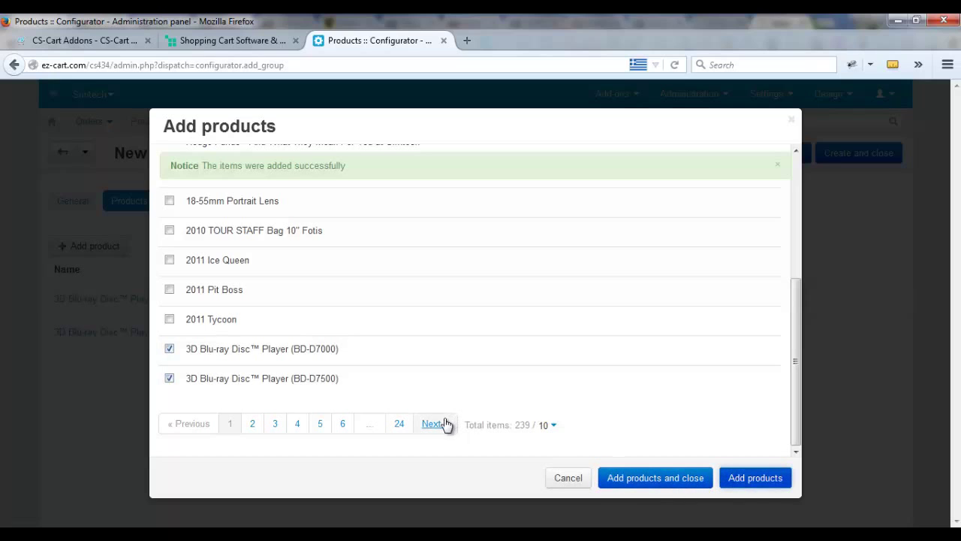
- Add both 5.1 Channel Blu-ray 3D Home Theater System products to the group and finish product selection
left_click(440, 425)
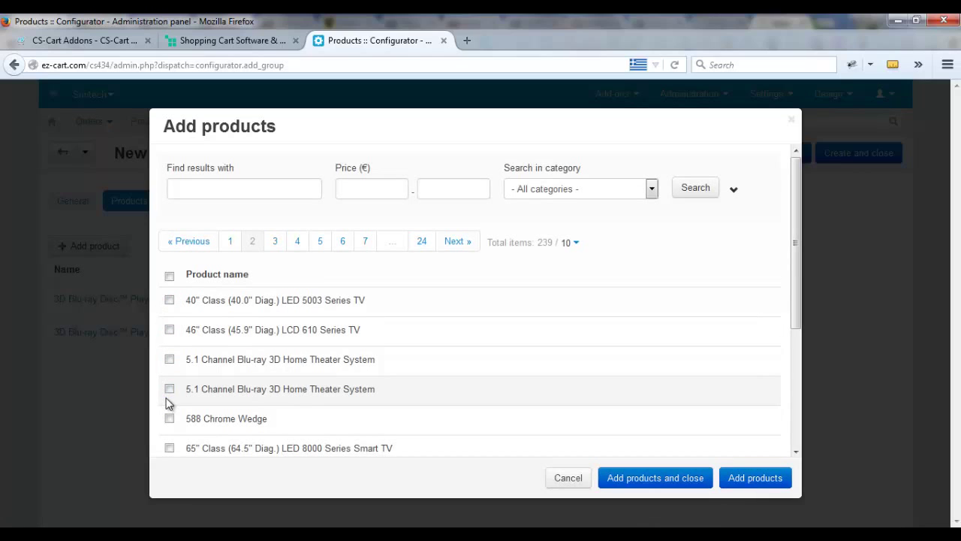
left_click(169, 359)
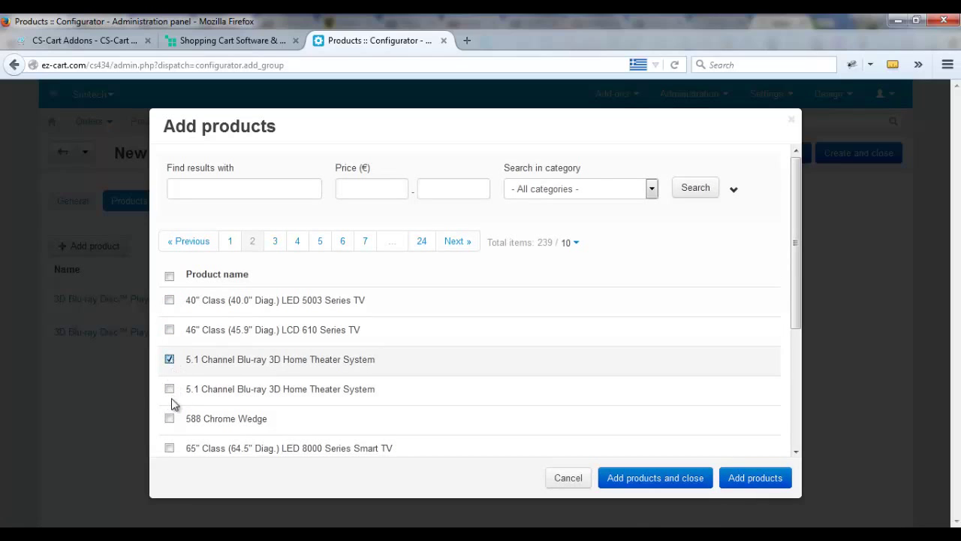
left_click(169, 389)
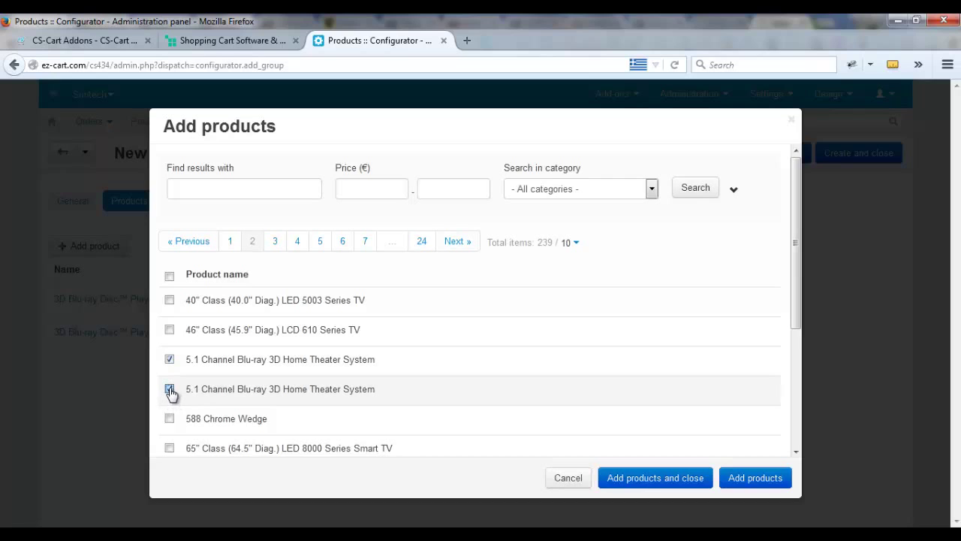
left_click(619, 478)
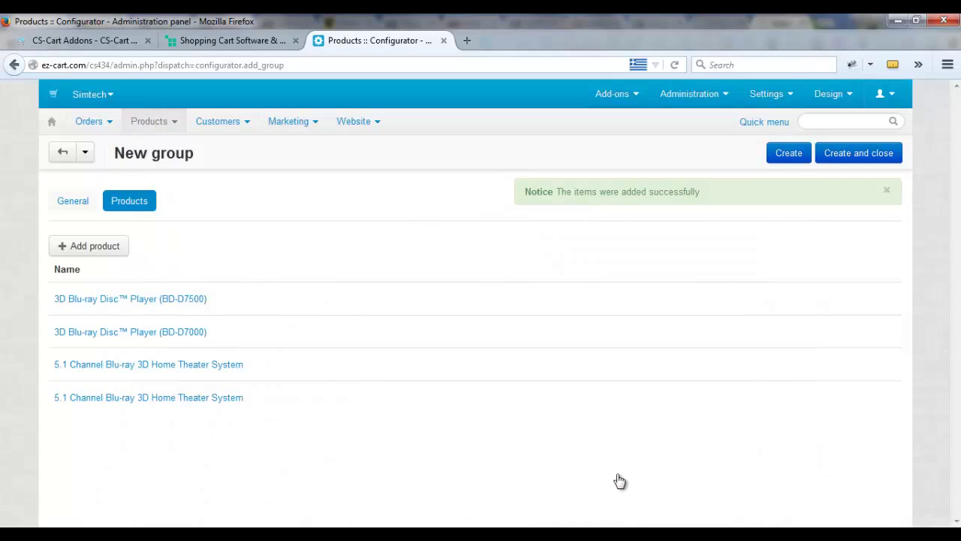
- Create Group1, review its general details and products, and save and close it
left_click(788, 157)
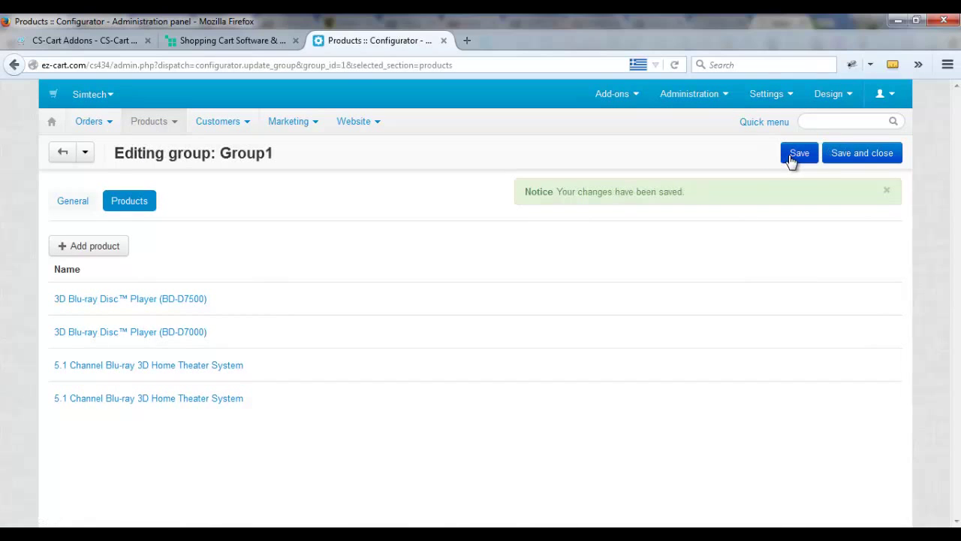
left_click(69, 204)
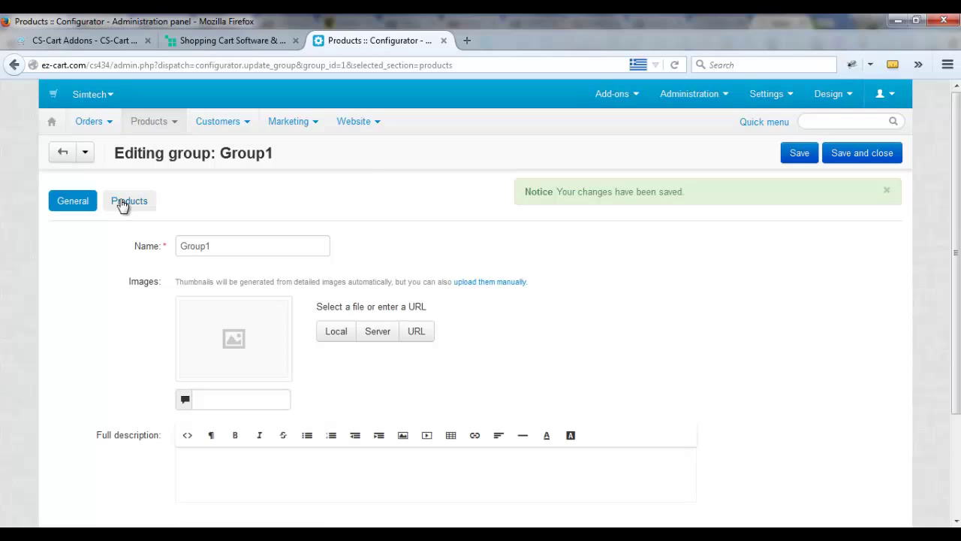
left_click(123, 204)
left_click(856, 162)
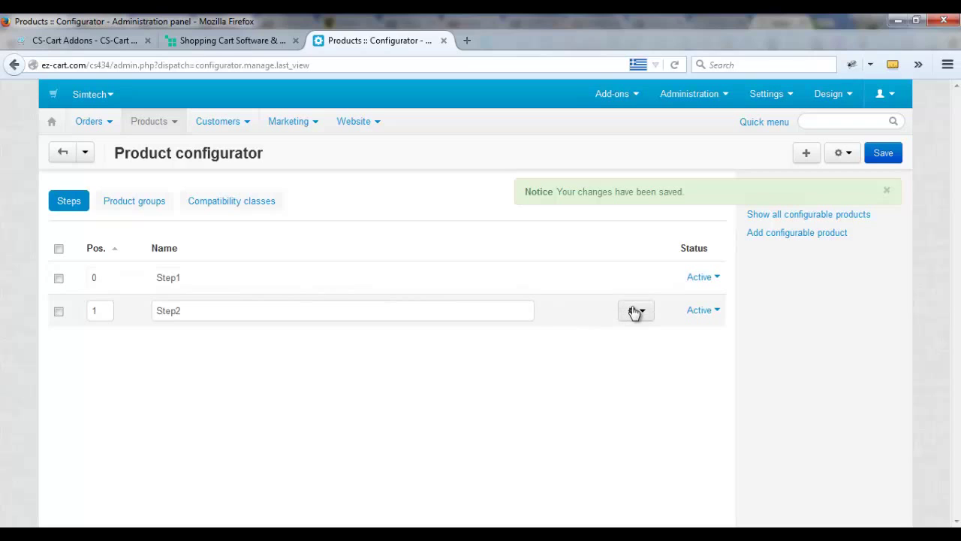
- Assign Group1 to Step1 with the Check box display type and save the product groups
left_click(634, 311)
left_click(111, 201)
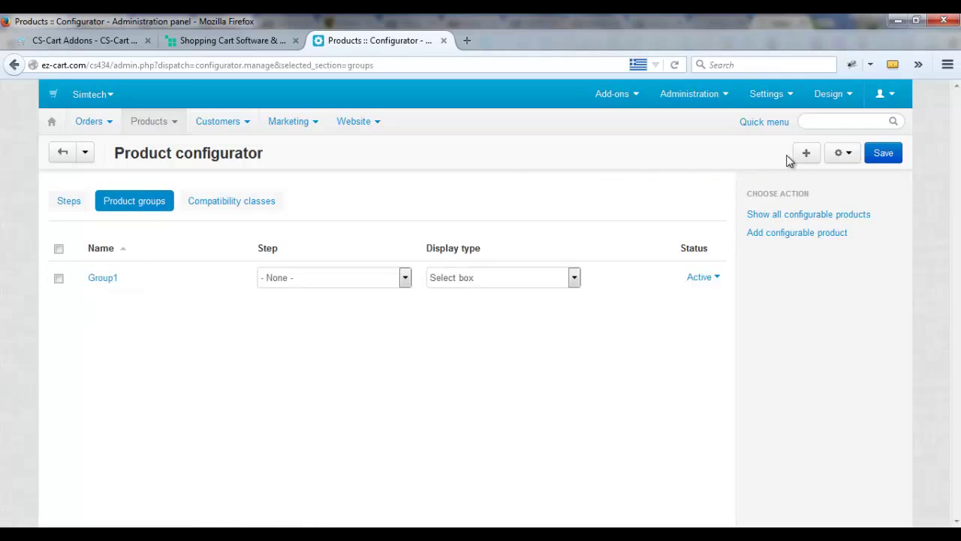
left_click(372, 283)
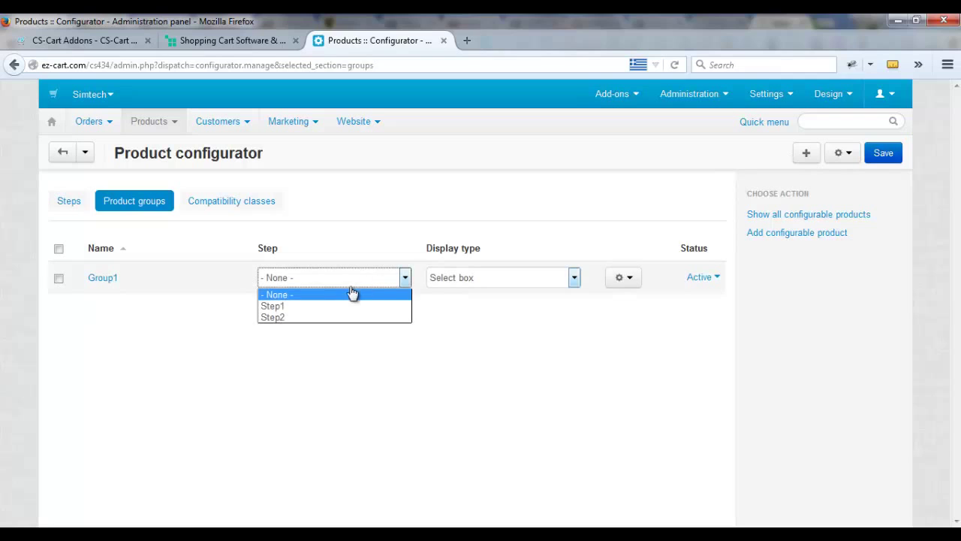
left_click(323, 307)
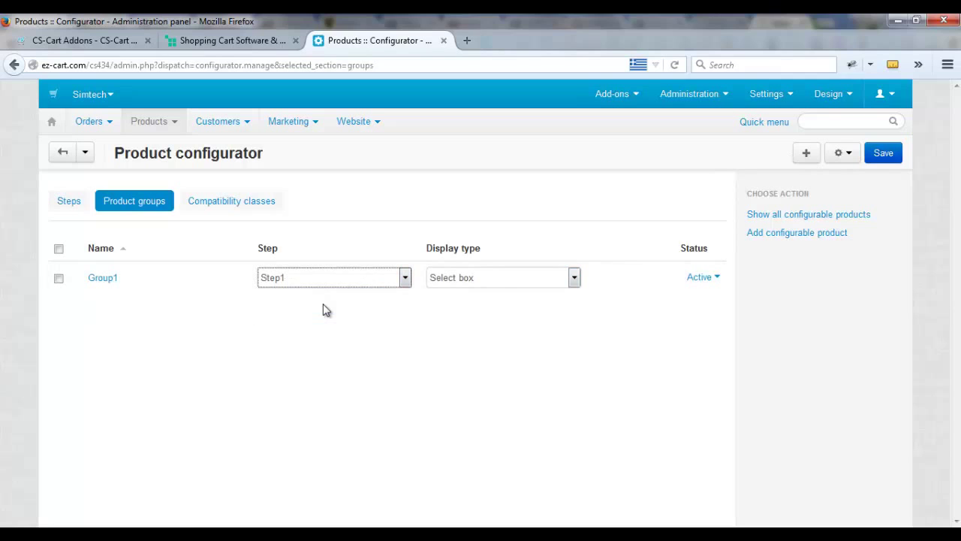
left_click(496, 277)
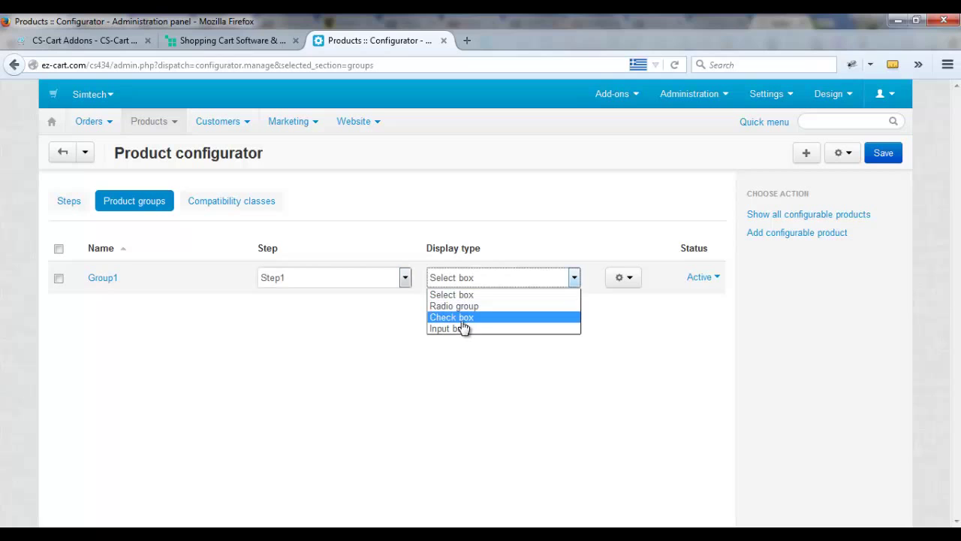
left_click(460, 318)
left_click(879, 157)
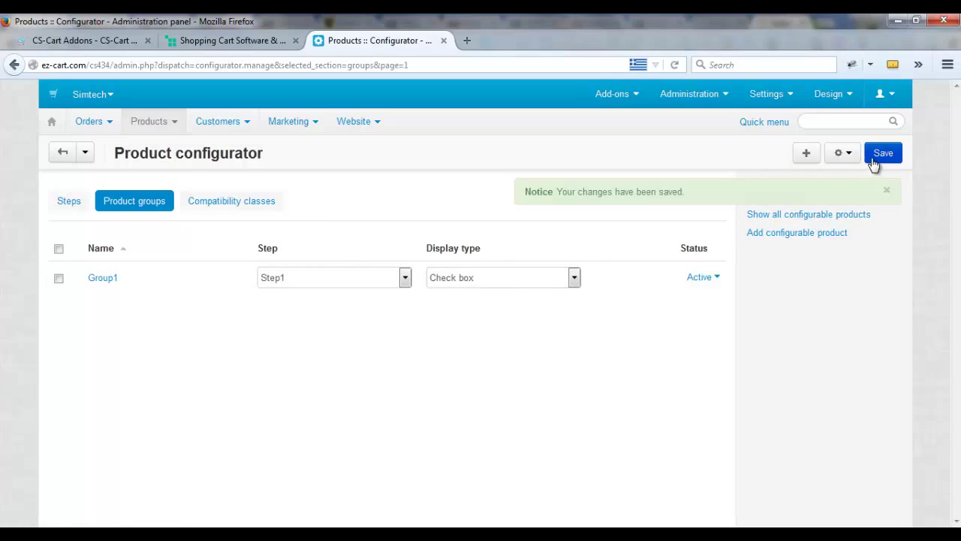
- Start a new product group named Group2
left_click(806, 156)
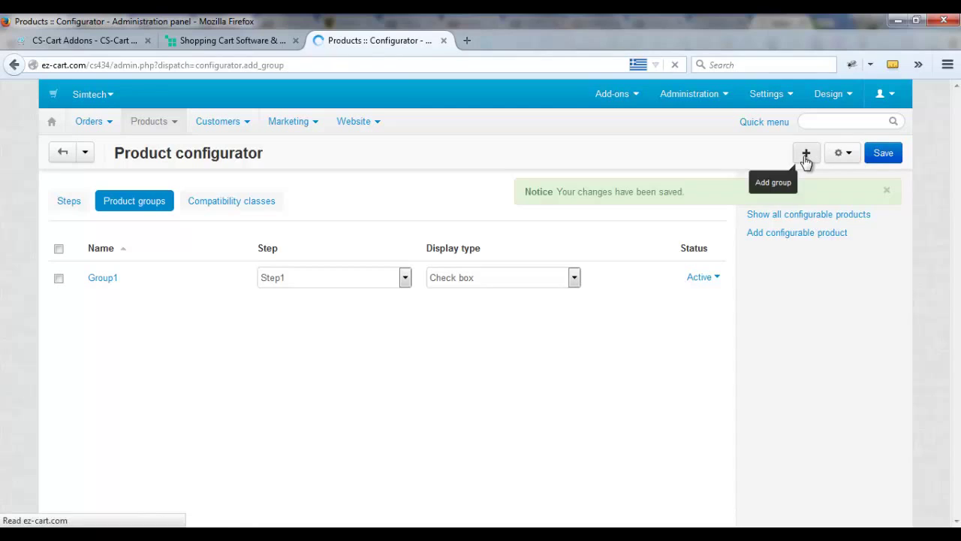
left_click(240, 248)
type("G")
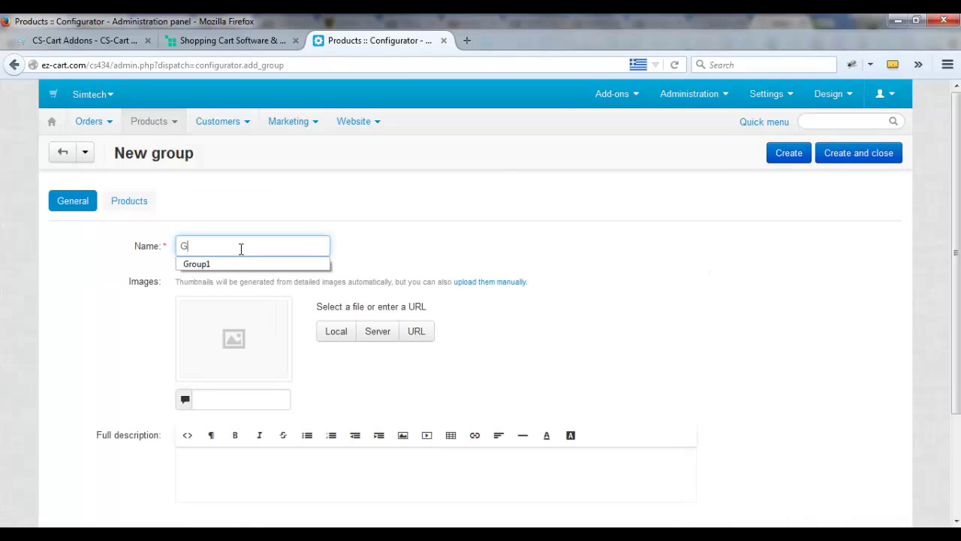
type("roup2")
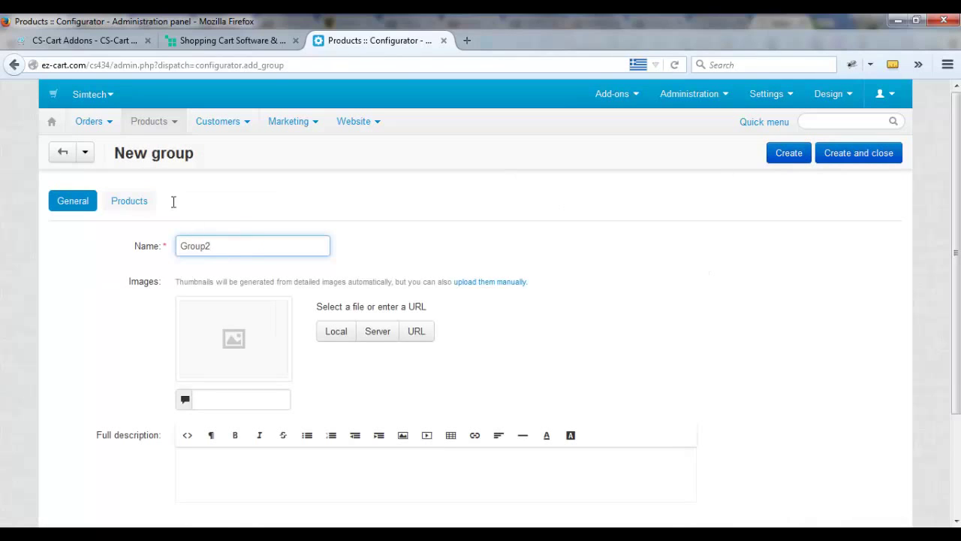
- Add the 40" LED 5003, 46" LCD 610 and 65" LED 8000 Series TVs to the group's products, and create the group
left_click(131, 203)
left_click(104, 253)
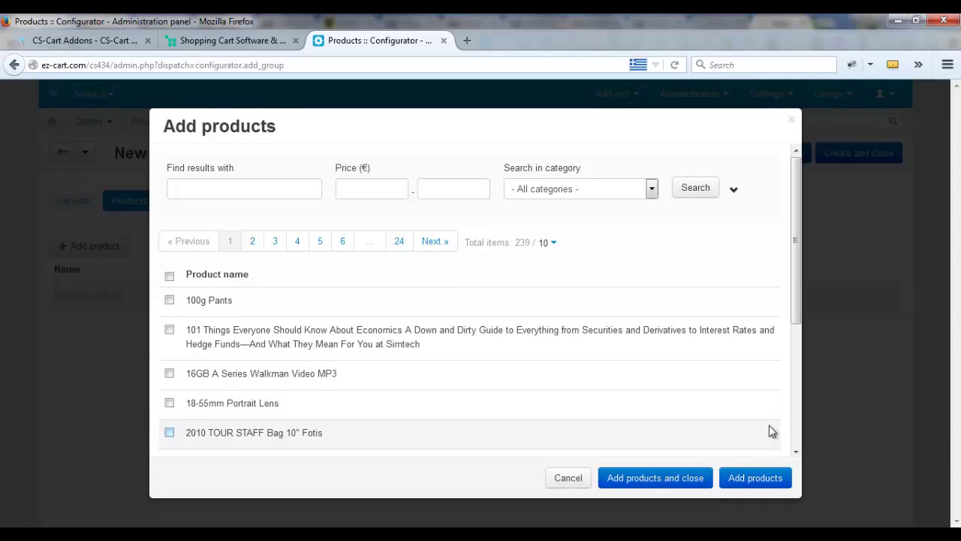
left_click(796, 442)
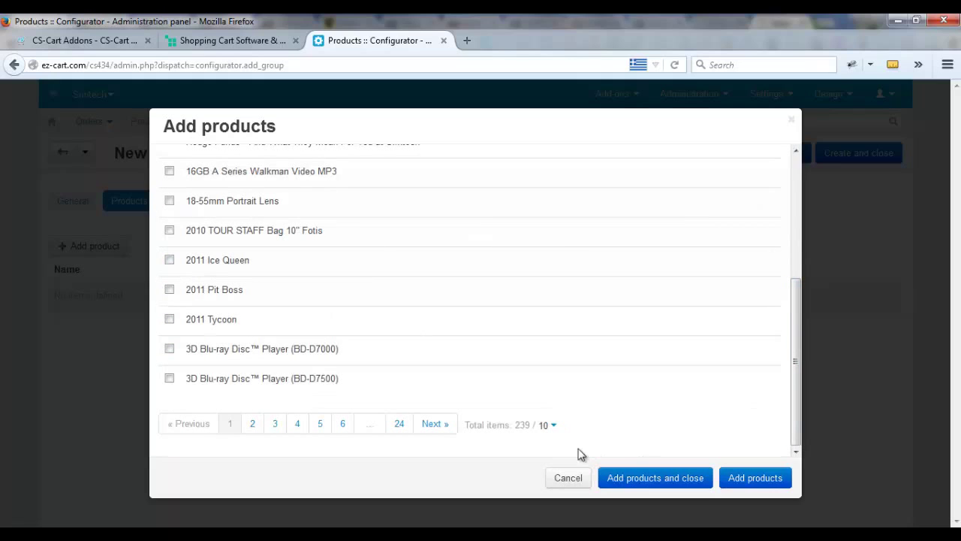
left_click(434, 425)
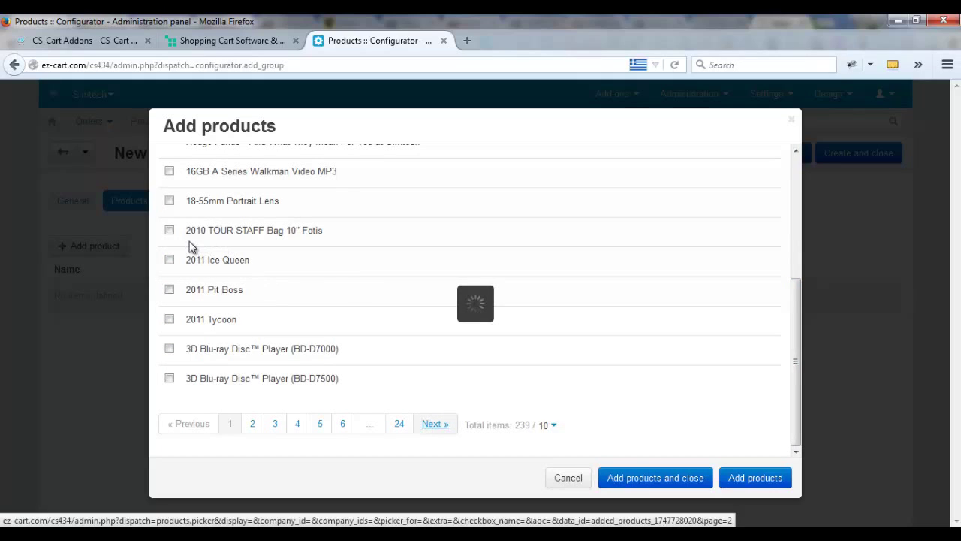
left_click(169, 300)
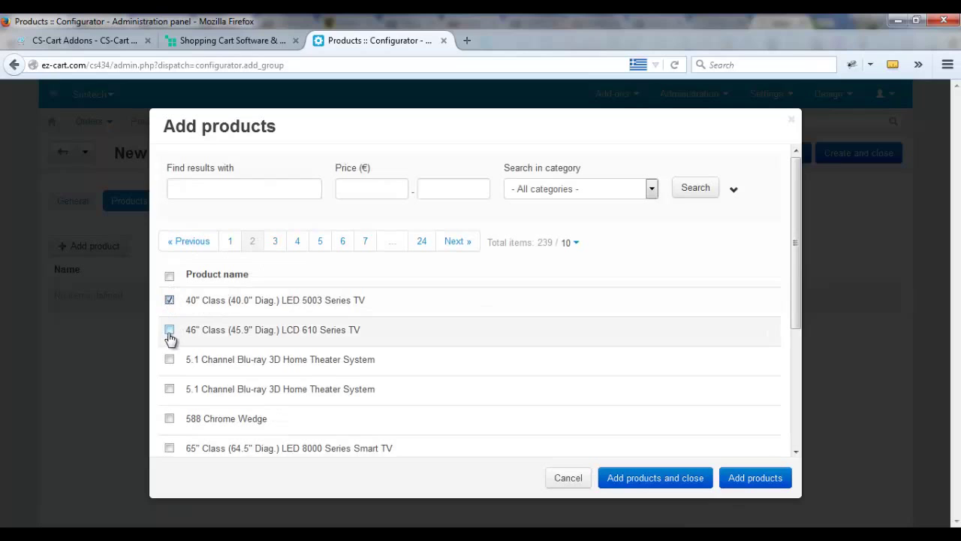
left_click(169, 329)
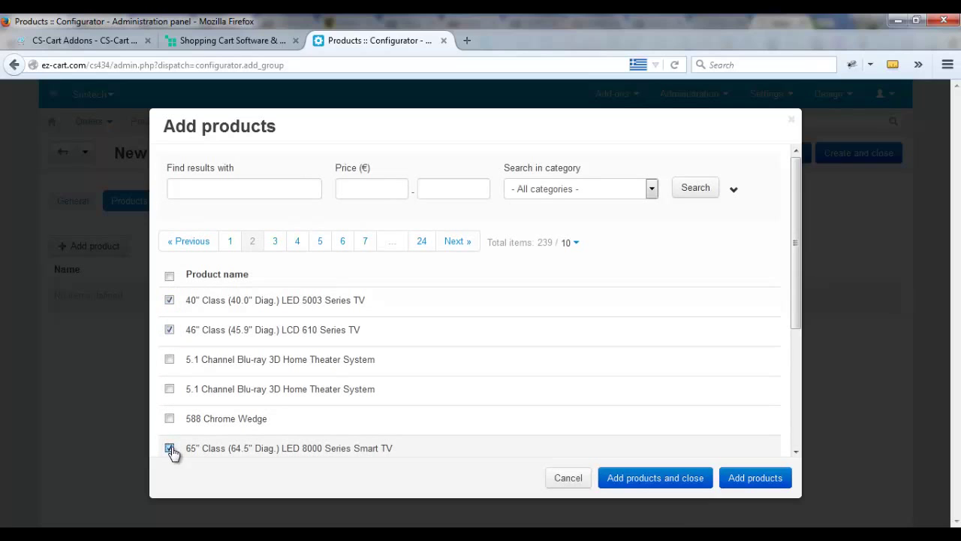
left_click_drag(798, 277, 795, 379)
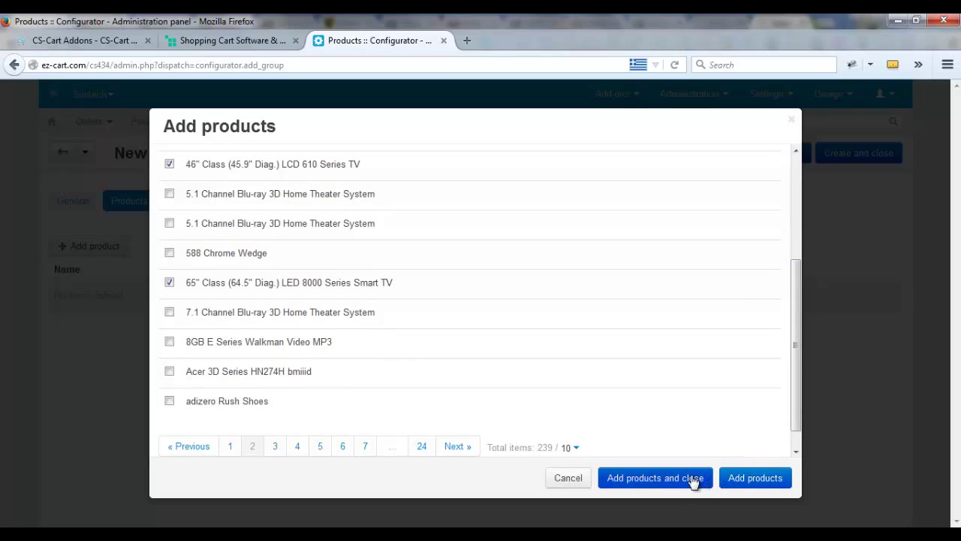
left_click(693, 478)
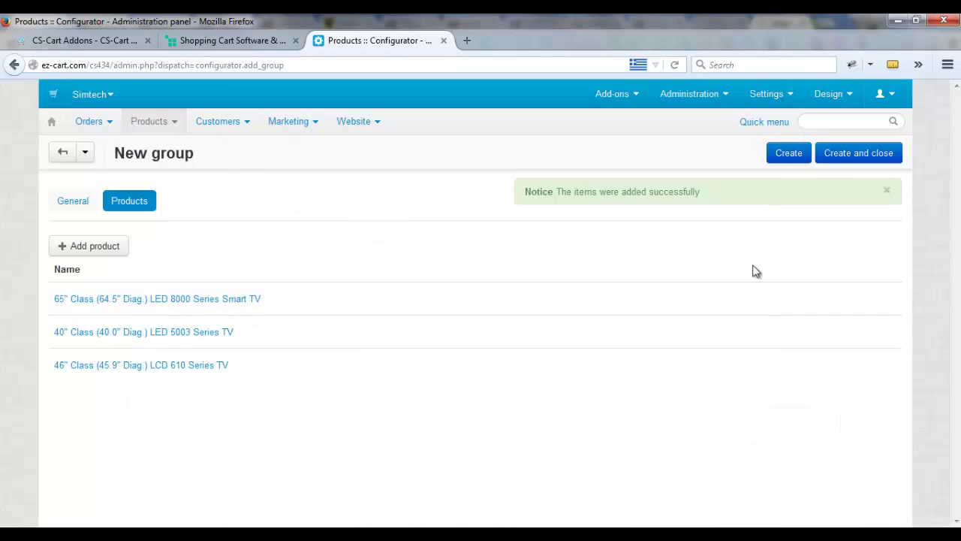
left_click(844, 161)
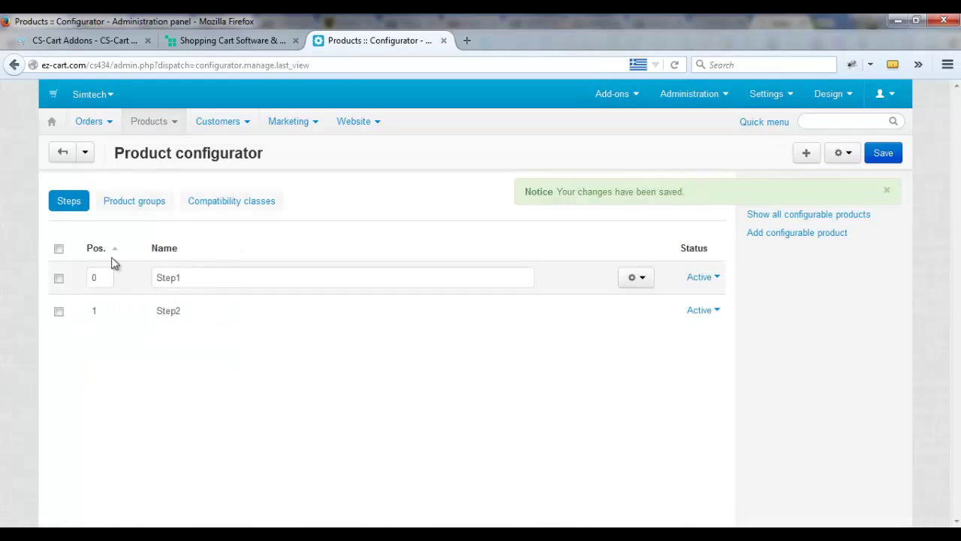
- Assign Group2 to Step2 with the Input box display type and save the product groups
left_click(128, 203)
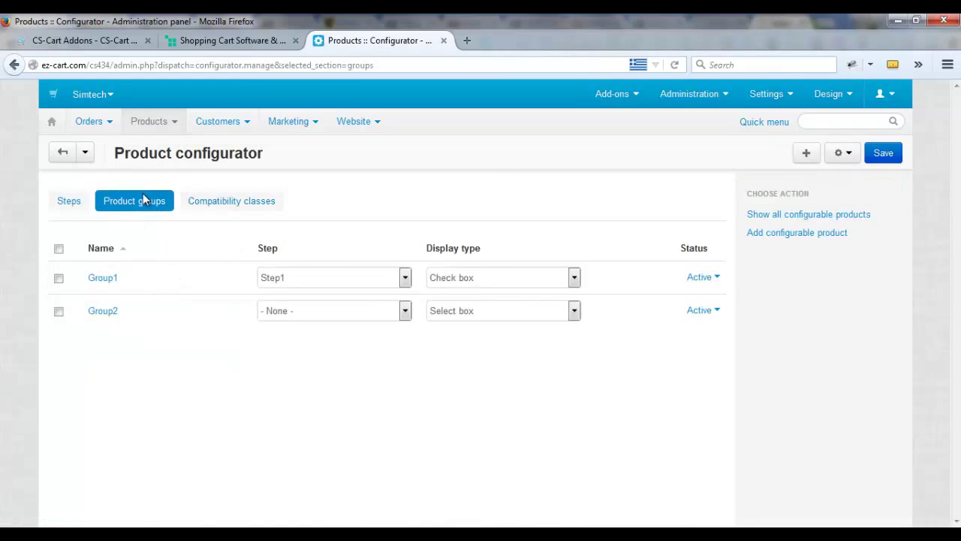
left_click(312, 313)
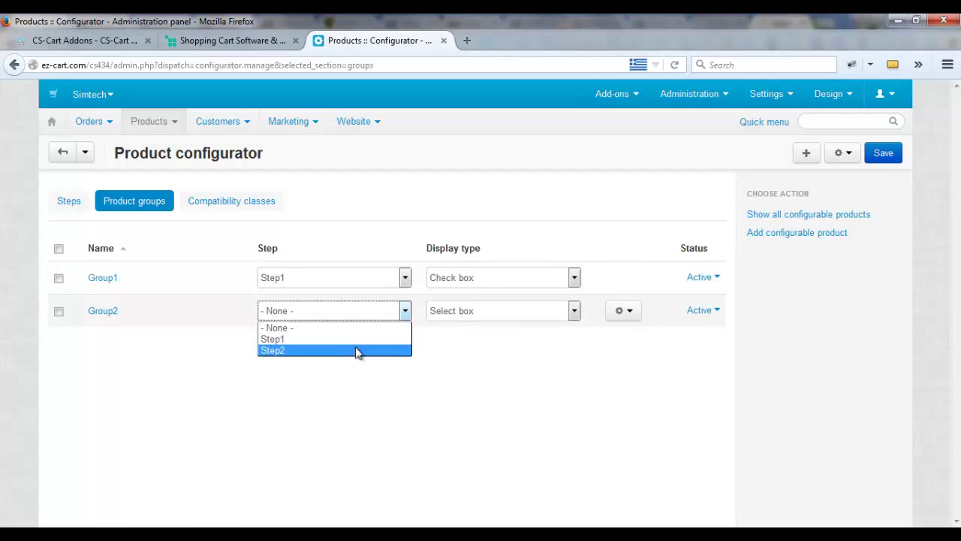
left_click(357, 350)
left_click(467, 316)
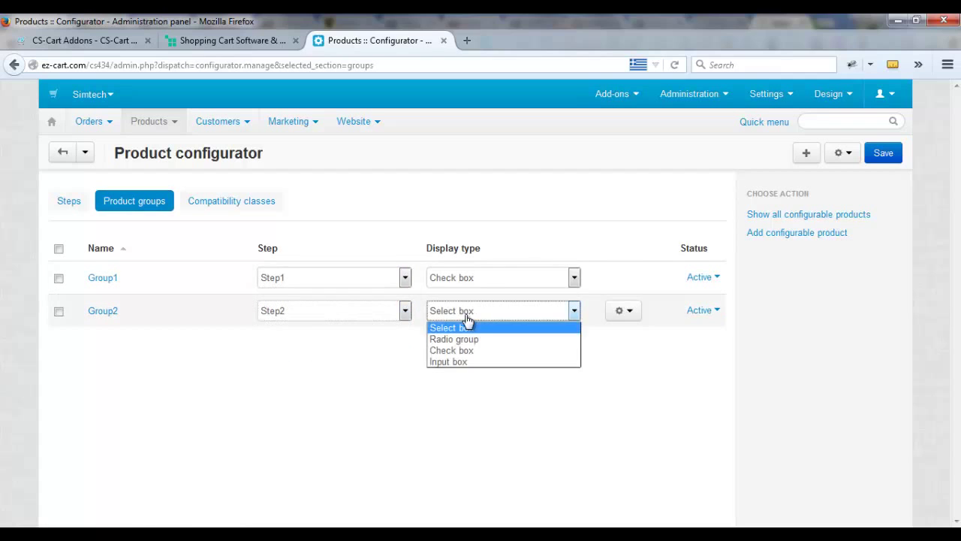
left_click(462, 363)
left_click(882, 155)
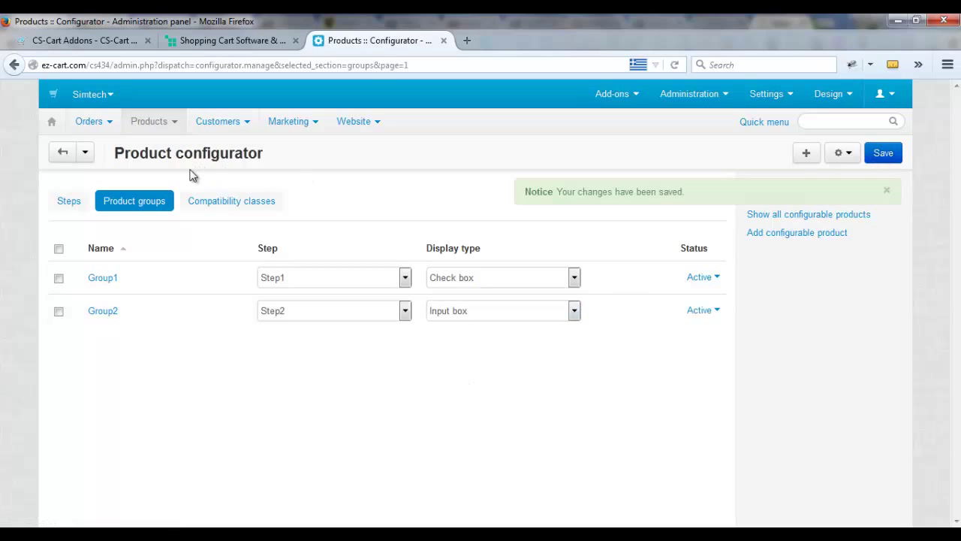
- Start a new compatibility class and assign it to Group1
left_click(209, 201)
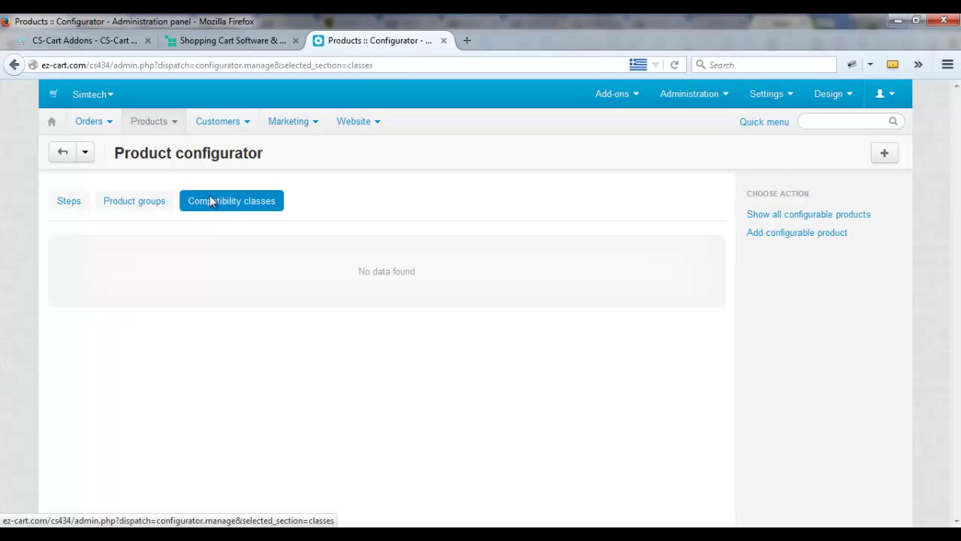
left_click(883, 162)
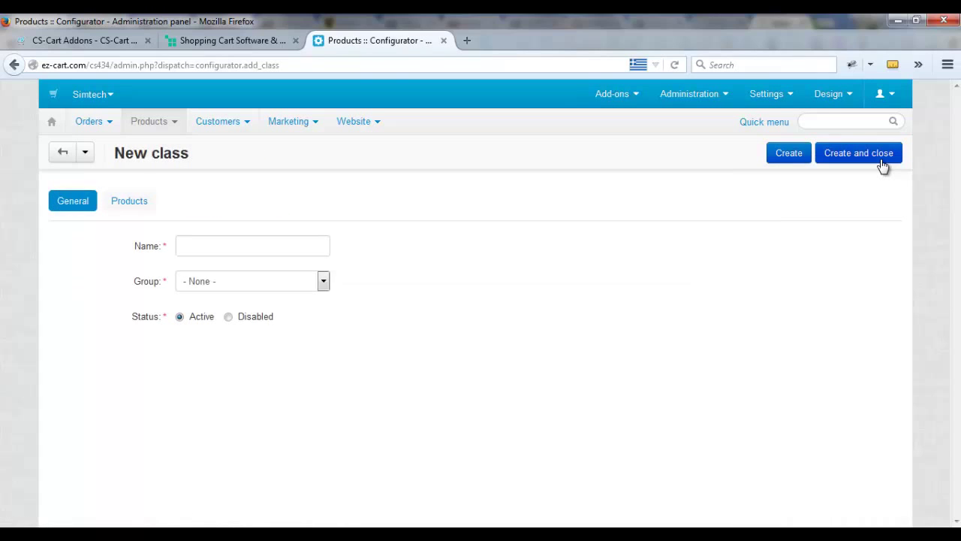
left_click(276, 283)
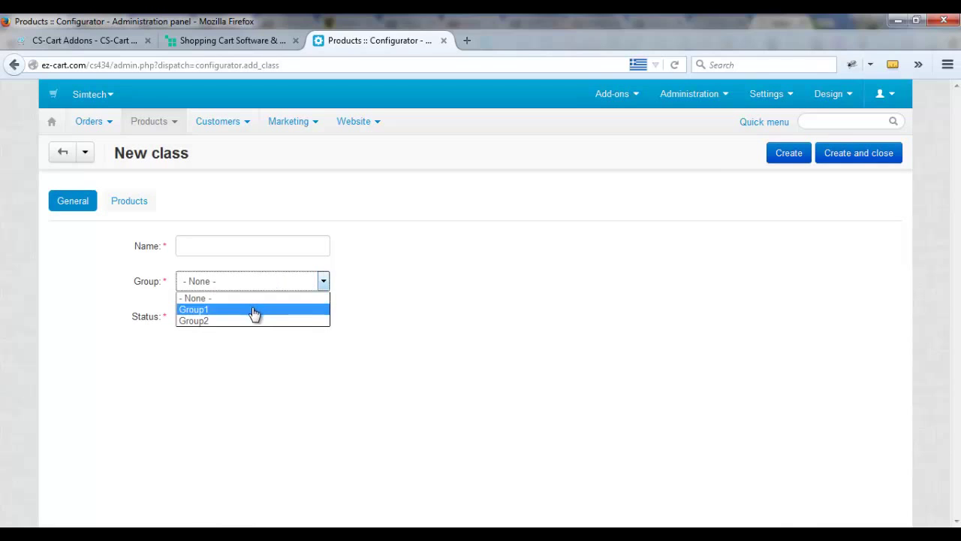
left_click(254, 309)
- Add the 3D Blu-ray Disc Player (BD-D7000) to the new class's products
left_click(139, 208)
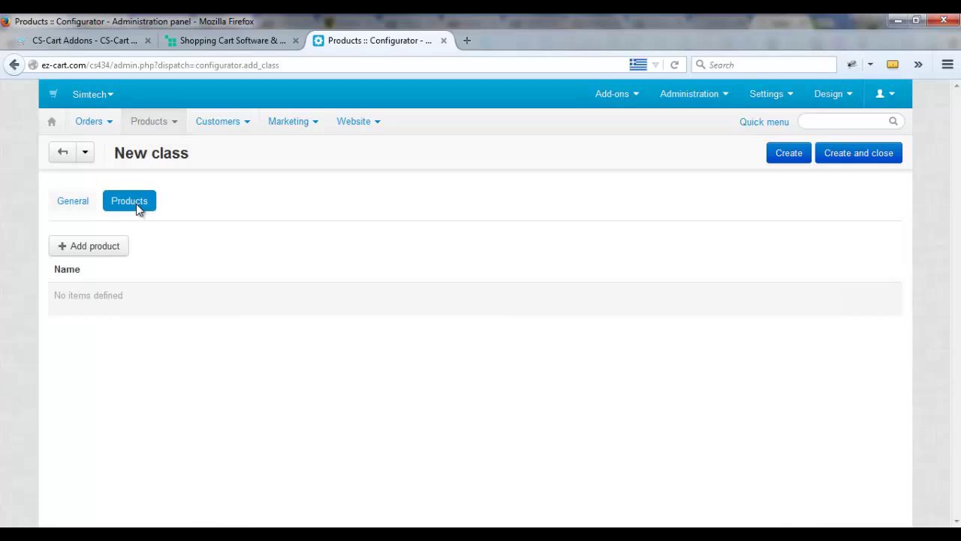
left_click(105, 254)
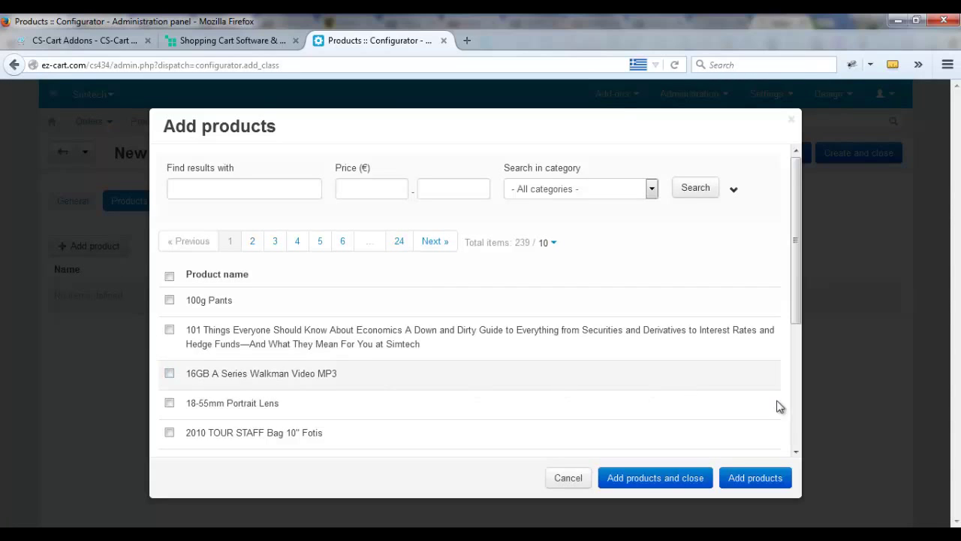
scroll(793, 423, "down", 5)
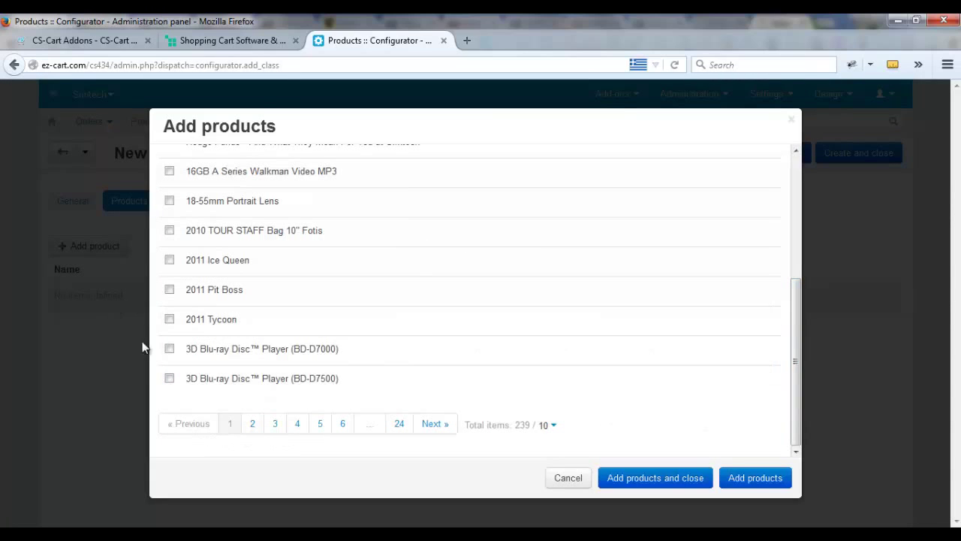
left_click(169, 348)
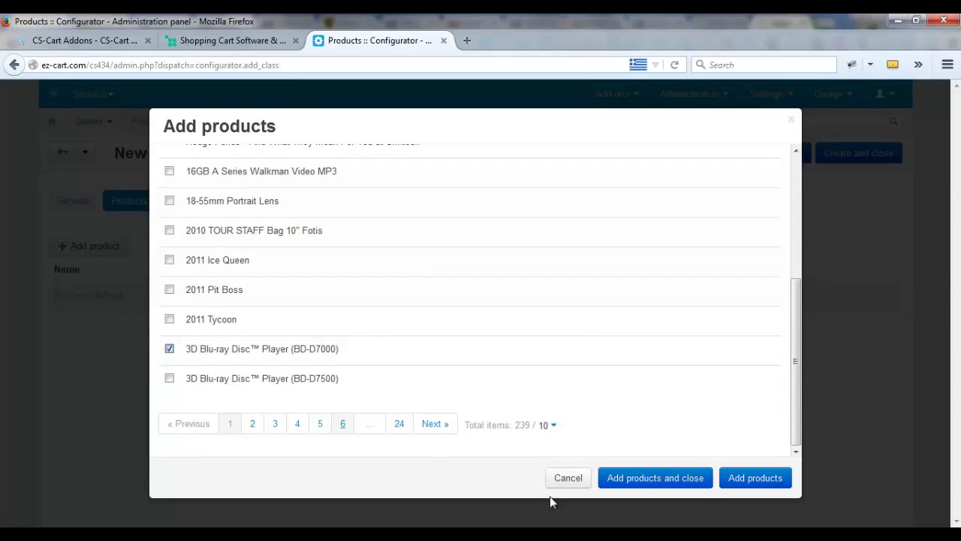
left_click(679, 479)
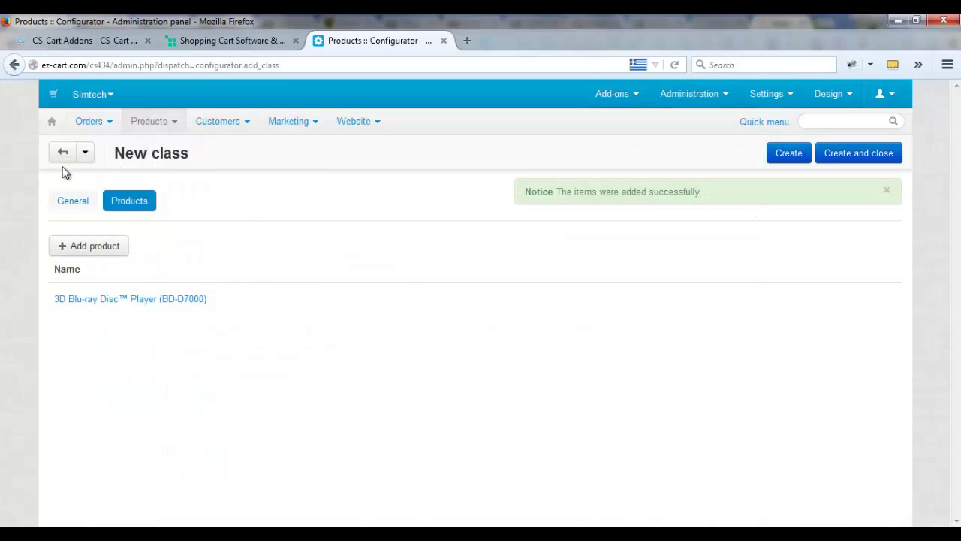
- Name the compatibility class Not Compatible, then create and close it
left_click(72, 204)
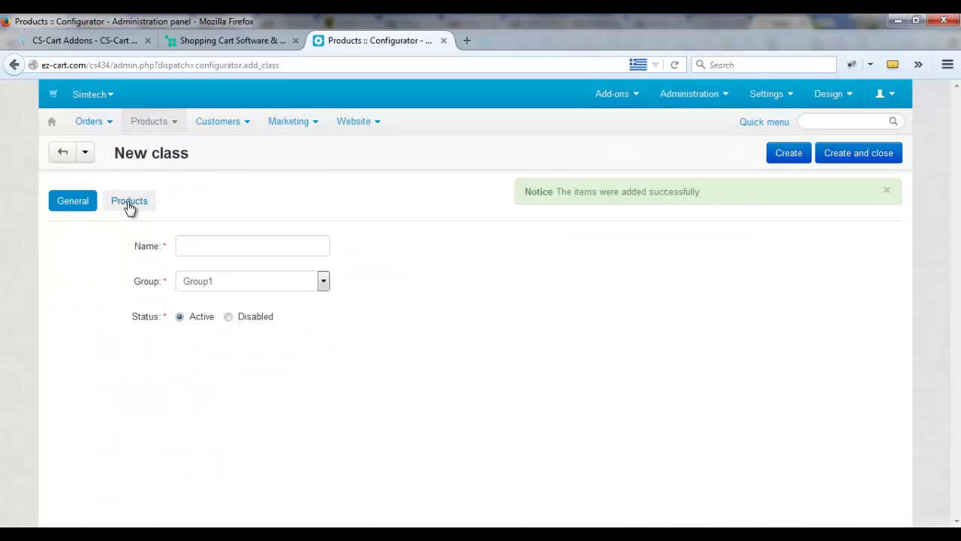
left_click(191, 239)
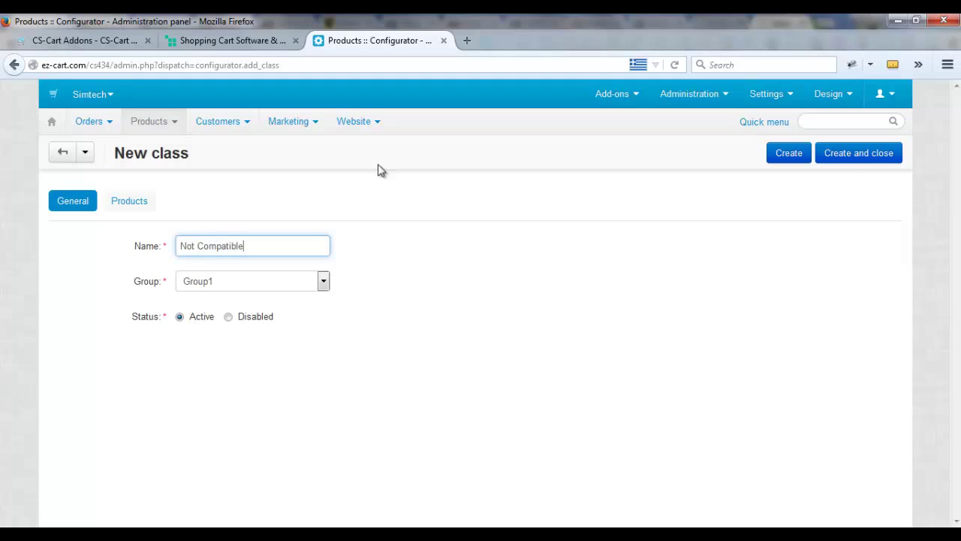
left_click(827, 160)
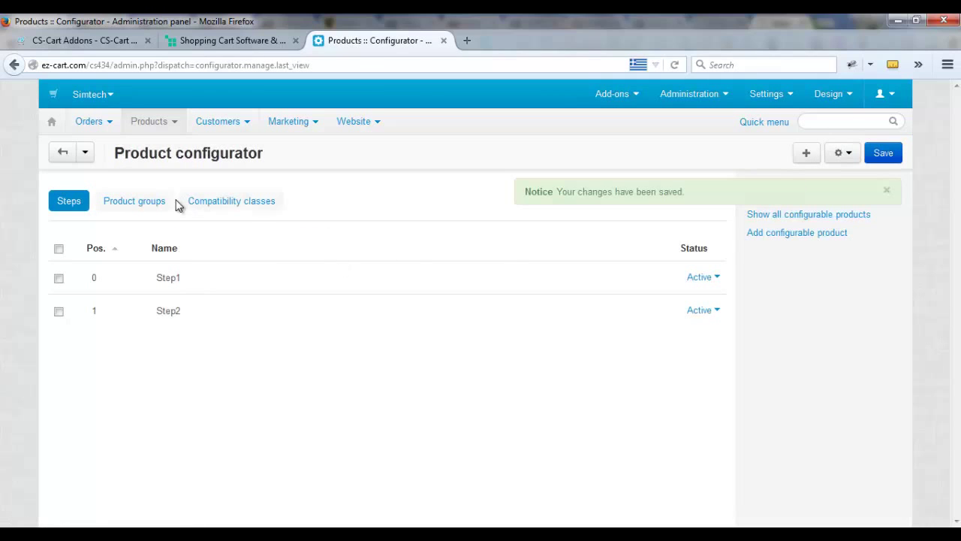
- Create a configurable product named Config Product in the Electronics category
left_click(840, 235)
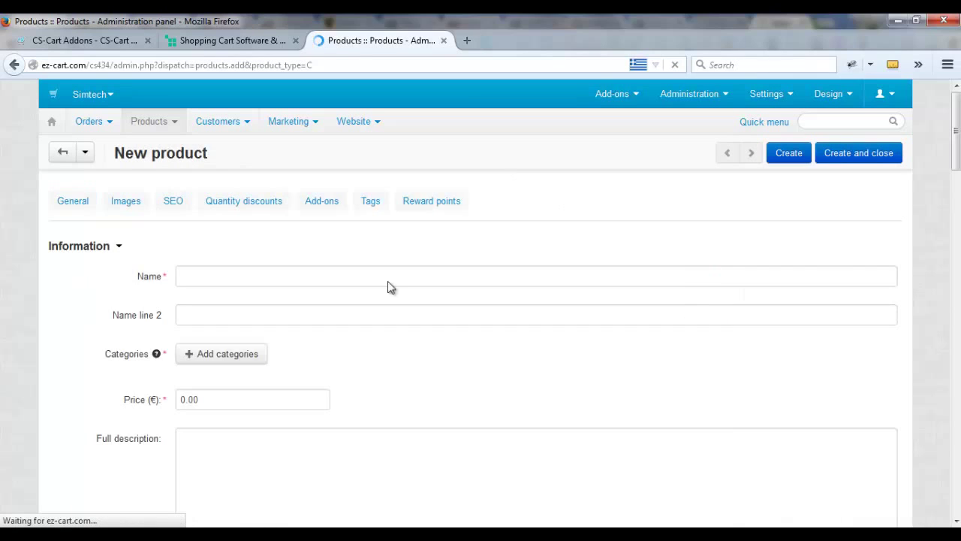
left_click(199, 277)
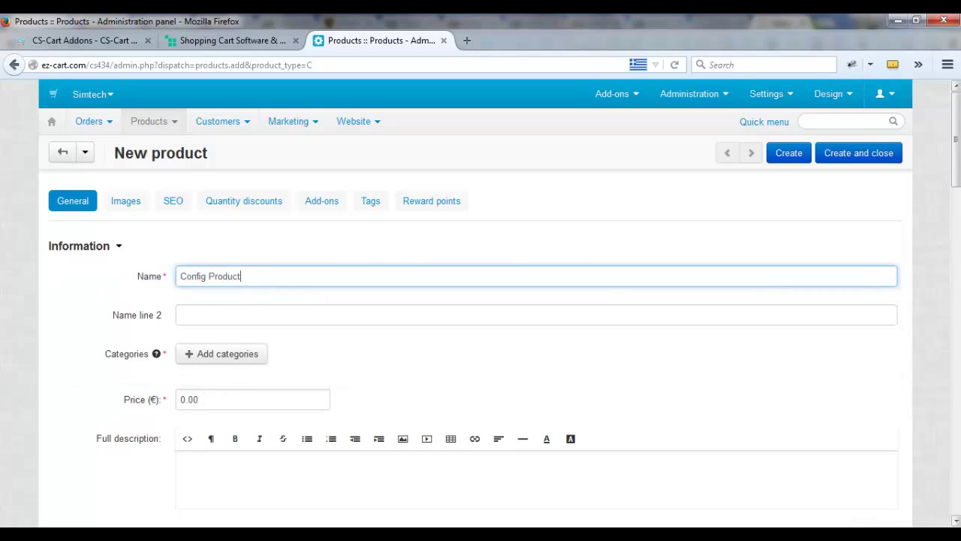
left_click(207, 358)
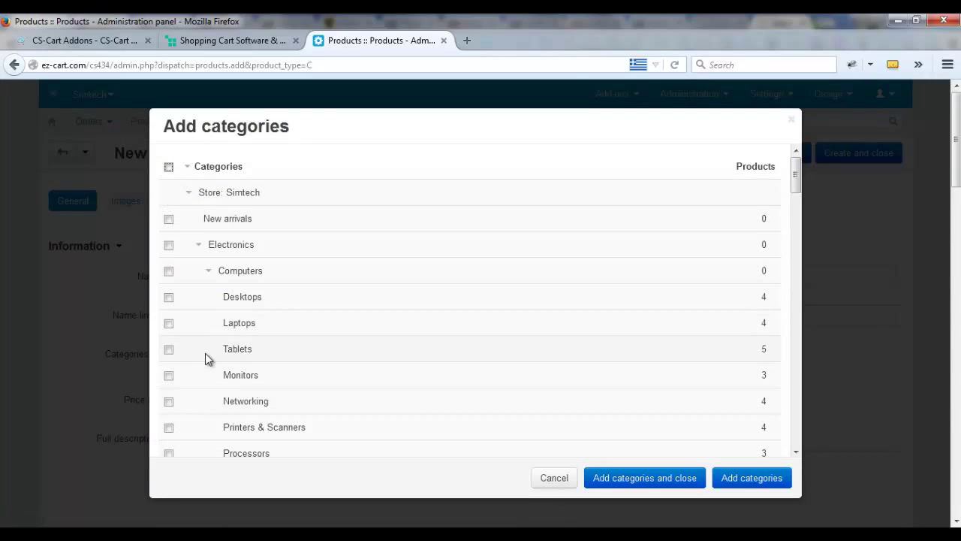
left_click(169, 246)
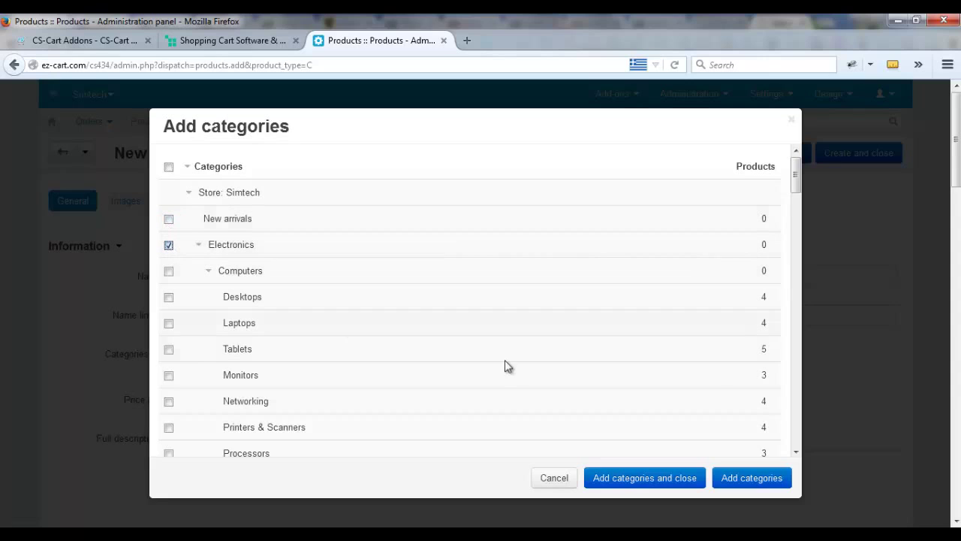
left_click(628, 478)
left_click(777, 123)
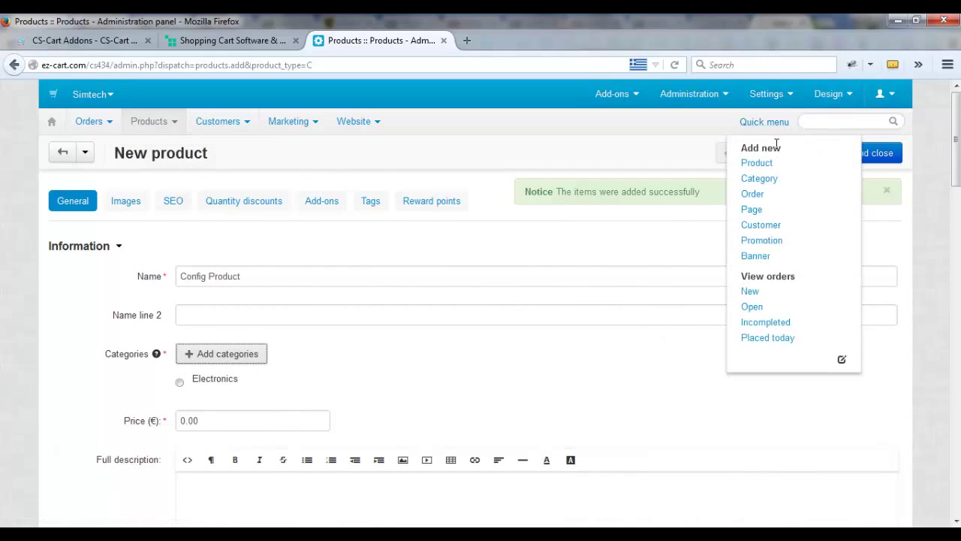
left_click(799, 154)
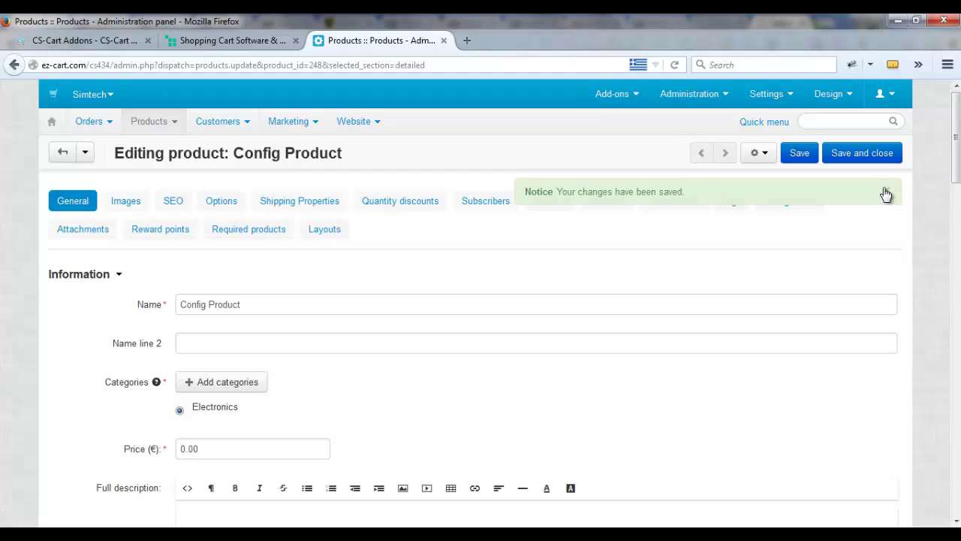
left_click(886, 193)
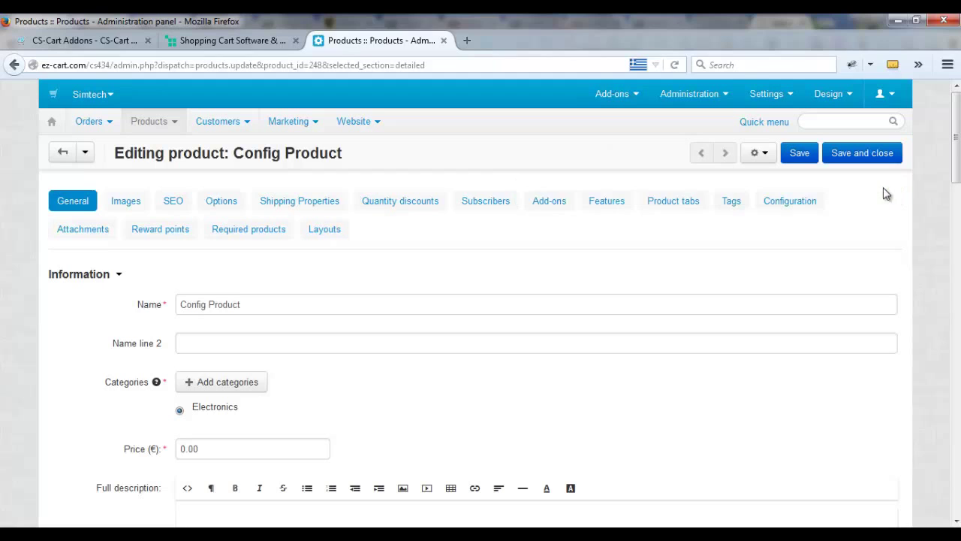
- Check Config Product's add-on settings and open its configuration with the product groups
left_click(528, 201)
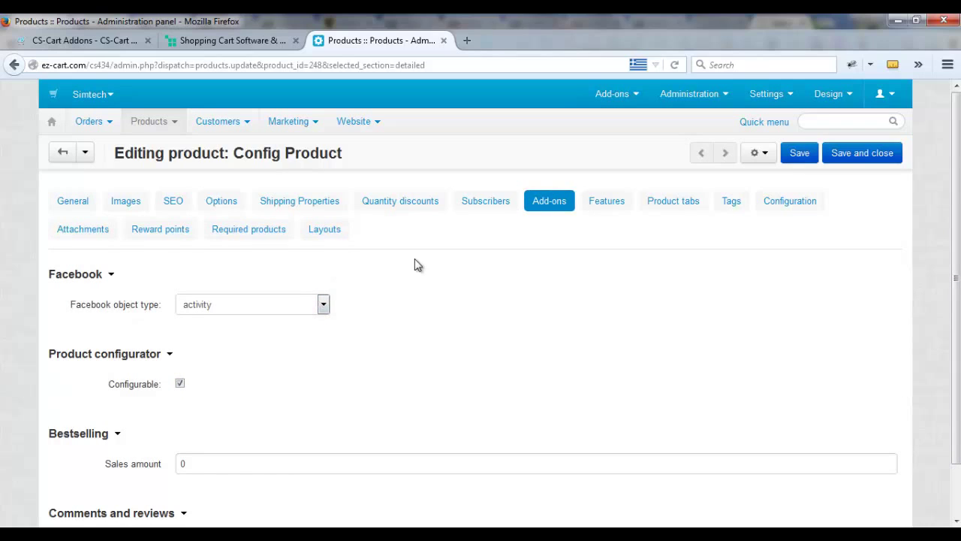
left_click(801, 207)
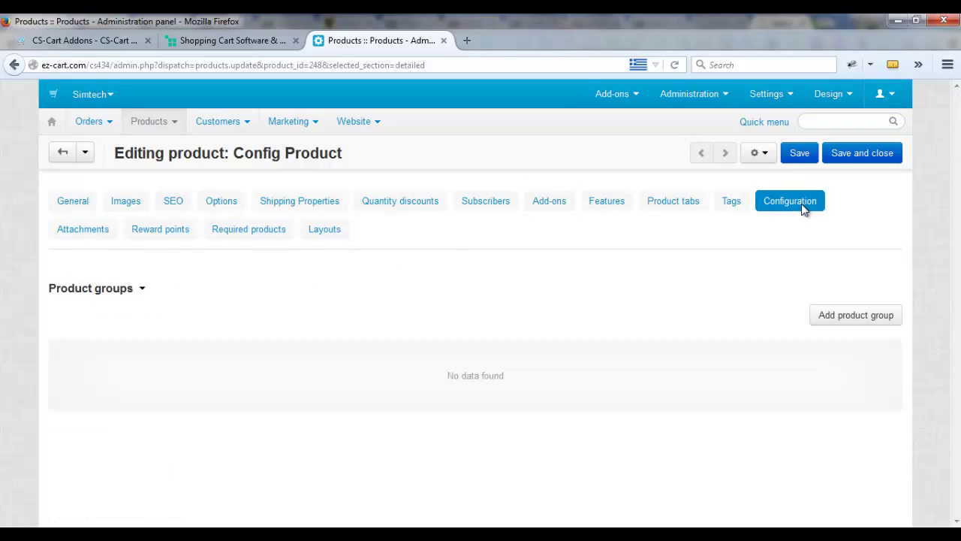
- Add the product groups Group1 and Group2 to Config Product's configuration
left_click(839, 316)
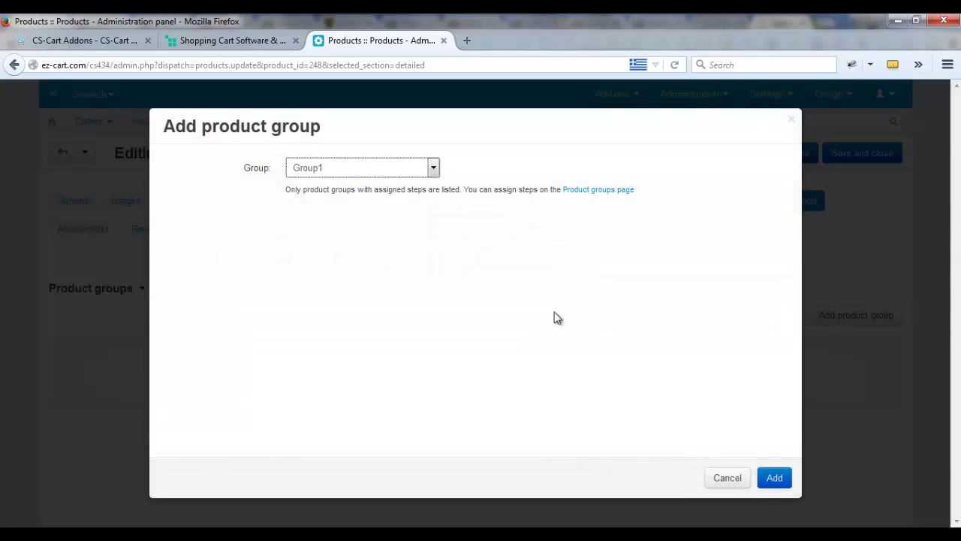
left_click(776, 478)
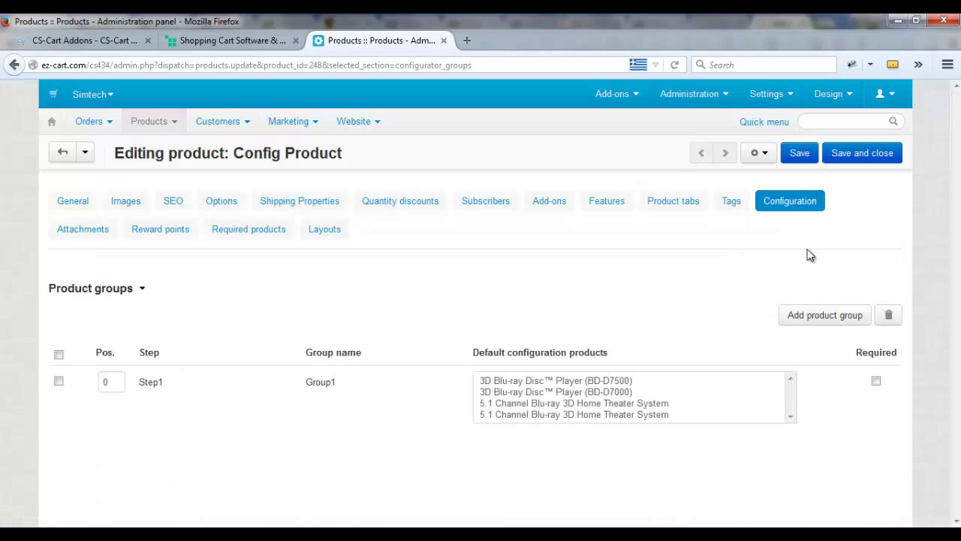
left_click(836, 317)
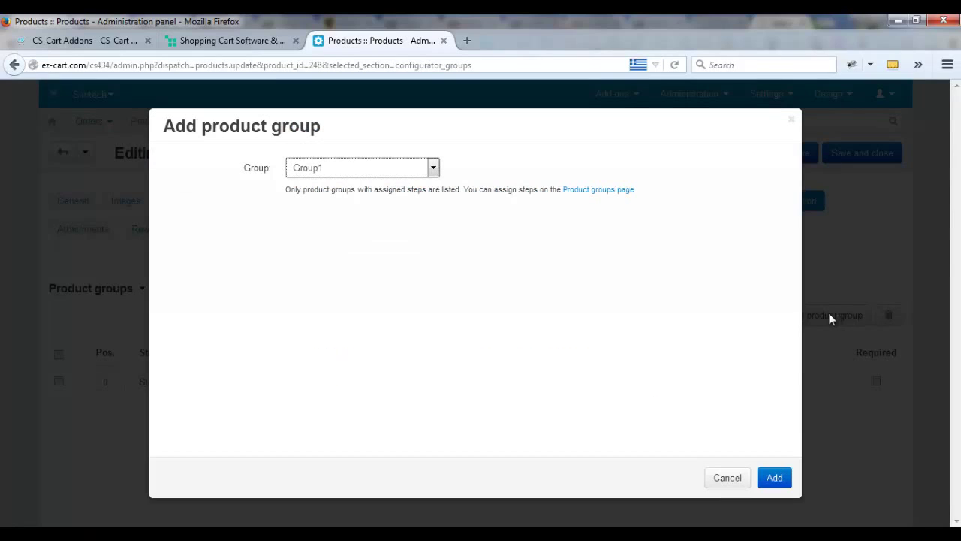
left_click(369, 178)
left_click(356, 196)
left_click(776, 479)
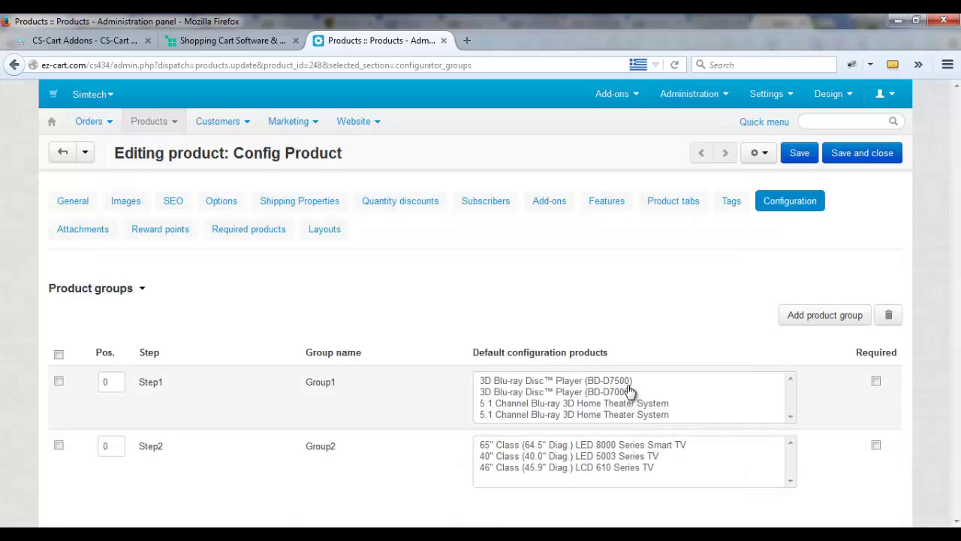
- Set the BD-D7500 player as Group1's default, the 40" LED 5003 Series TV as Group2's default, and Group2's position to 1
left_click(543, 380)
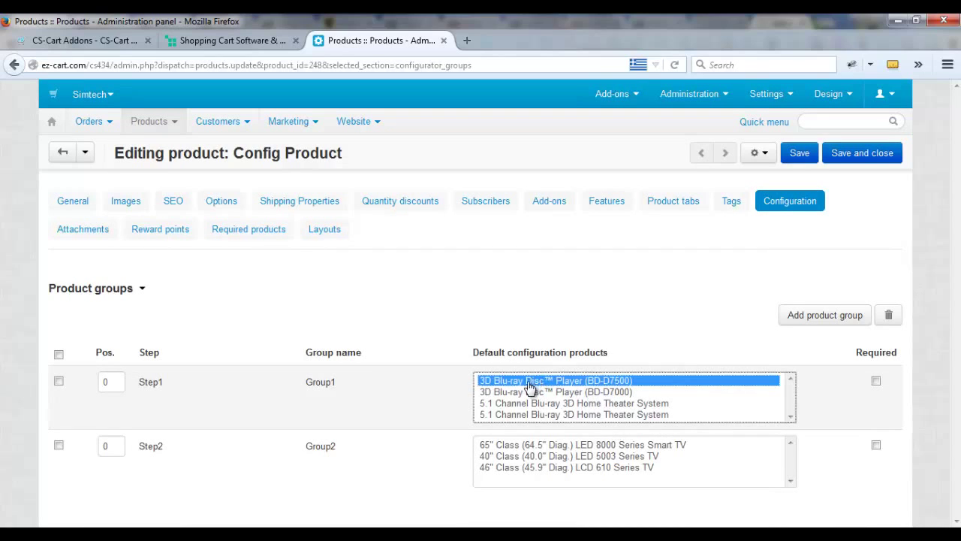
left_click(521, 456)
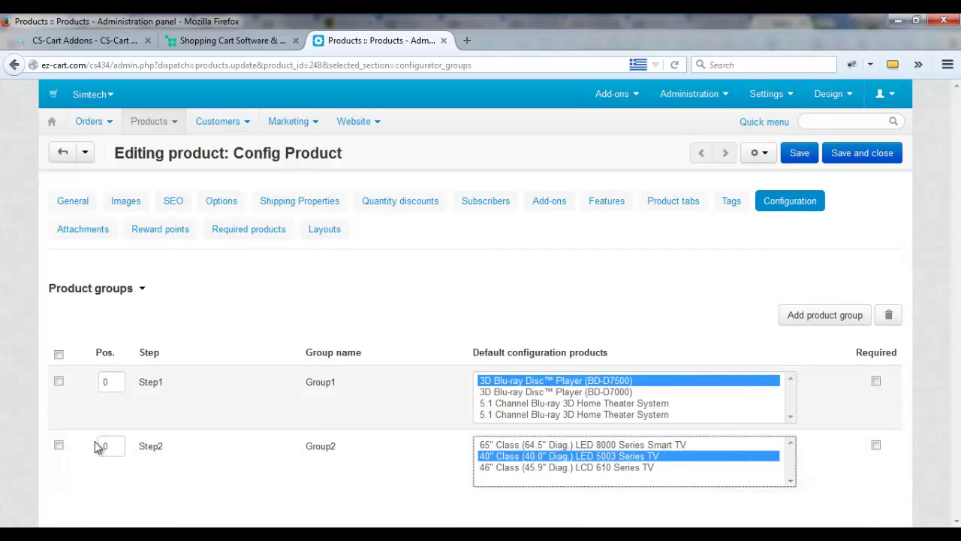
left_click_drag(109, 446, 90, 447)
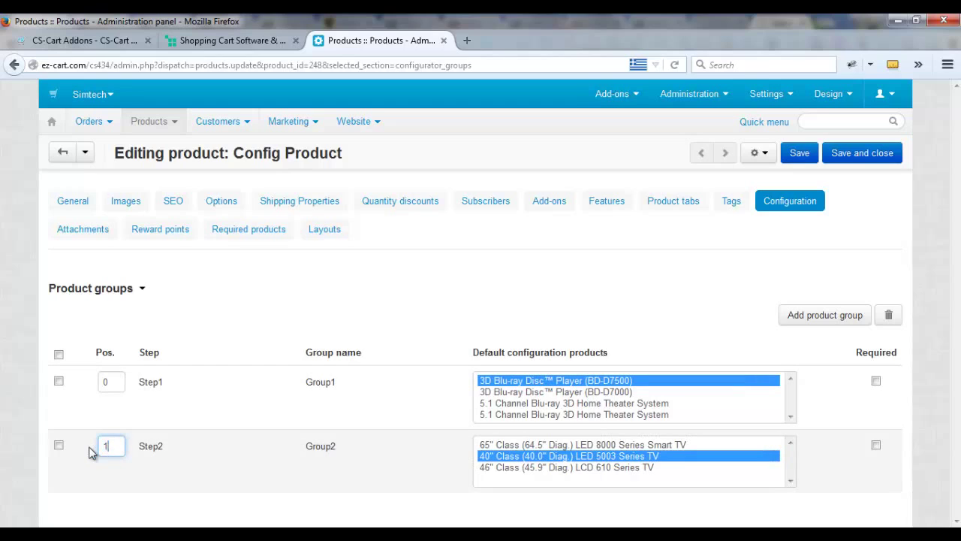
type("1")
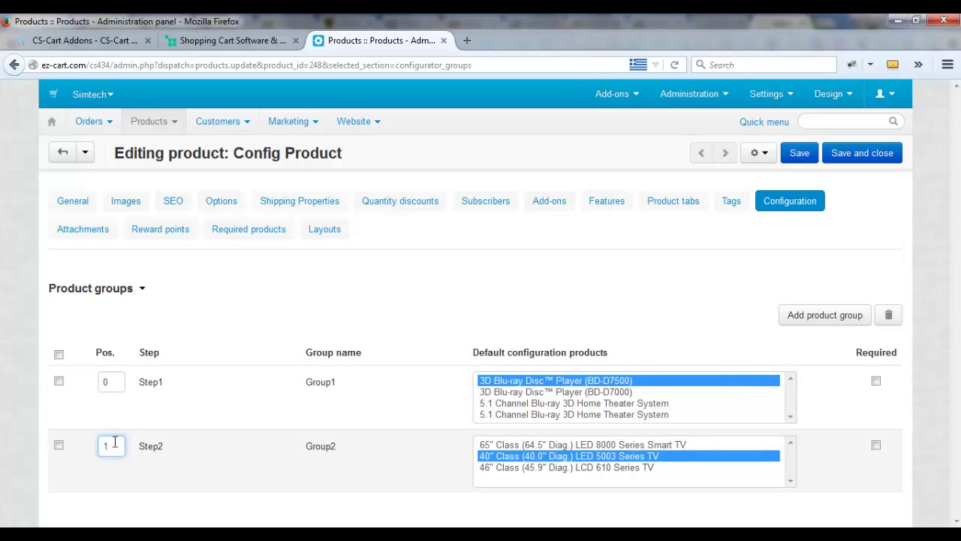
- Mark Group1 as required and save Config Product
left_click(880, 391)
left_click(876, 382)
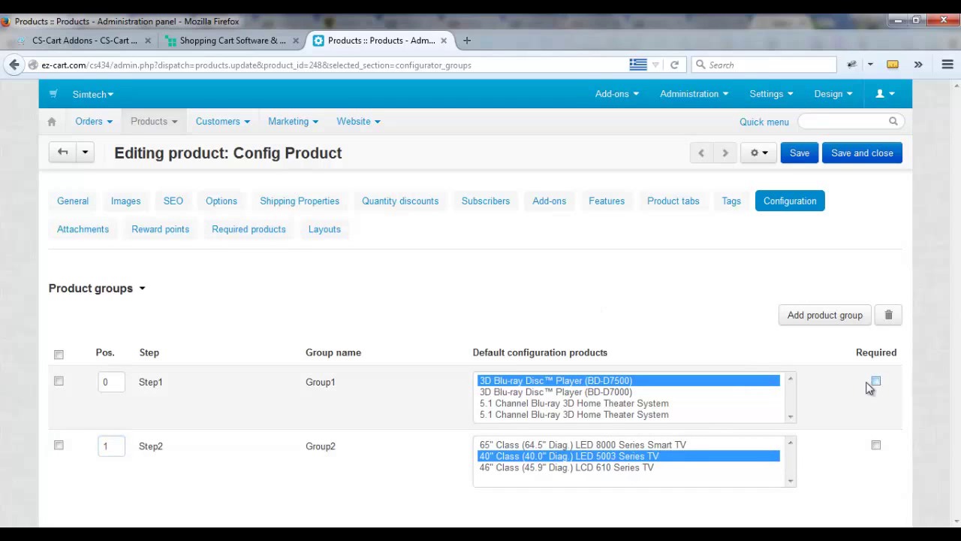
left_click(802, 155)
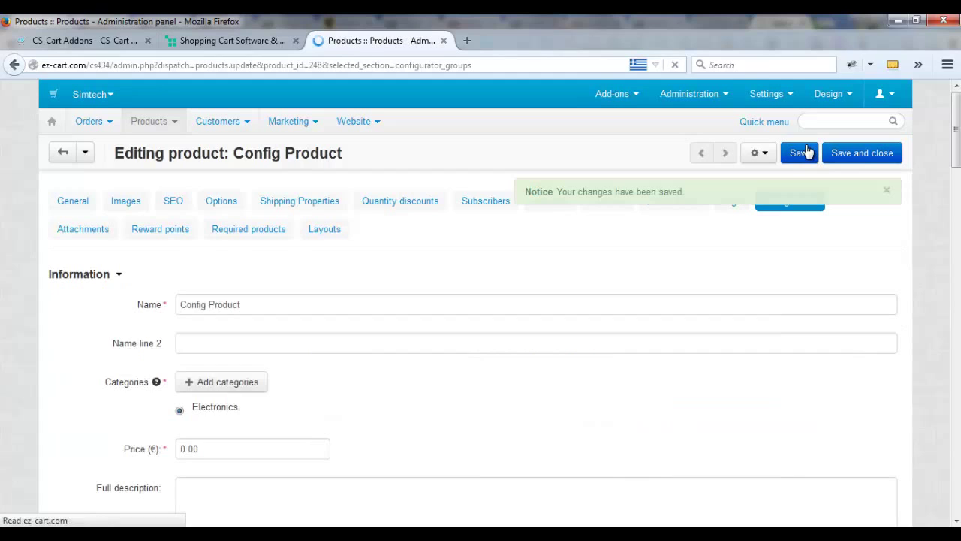
- Preview Config Product in the storefront and examine the product choices offered in Step1 and Step2
left_click(760, 156)
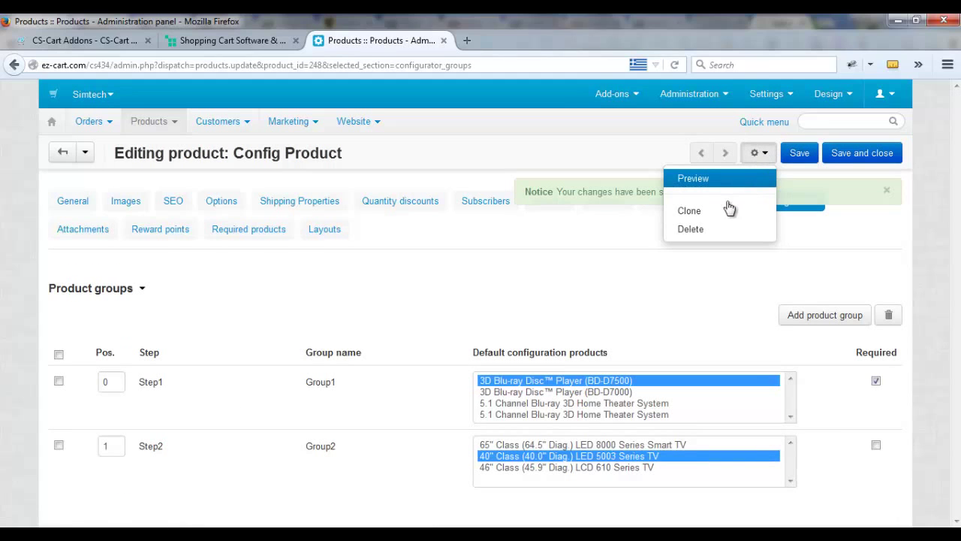
left_click(696, 180)
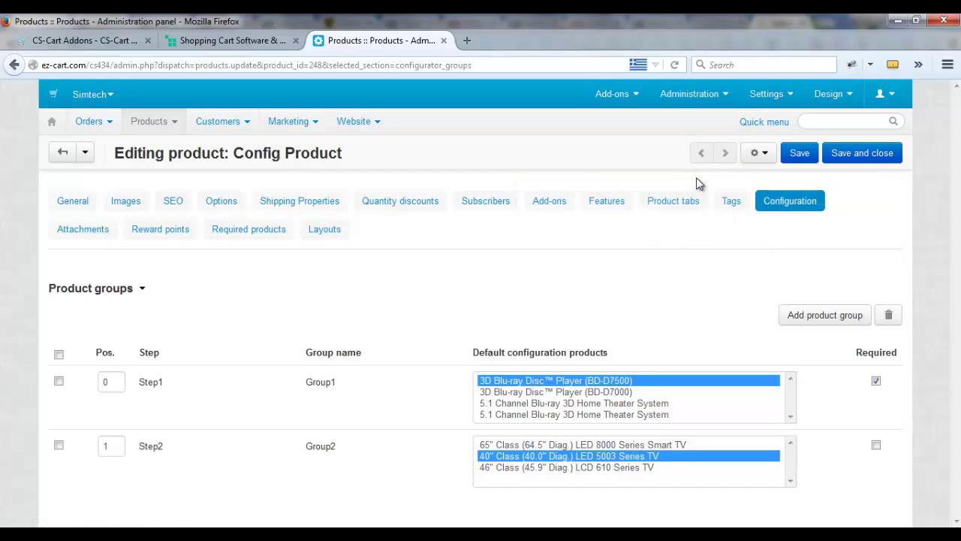
left_click(757, 154)
left_click(732, 187)
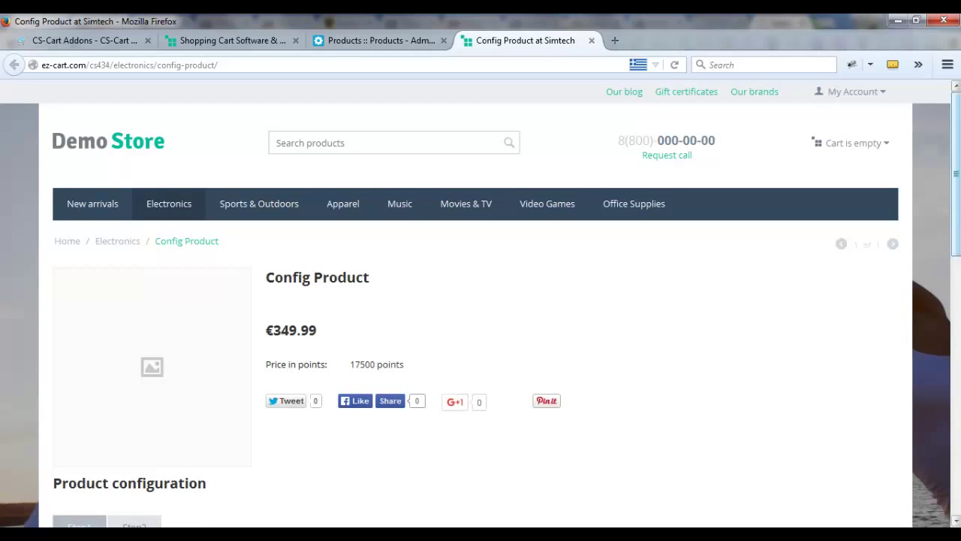
left_click_drag(956, 192, 955, 282)
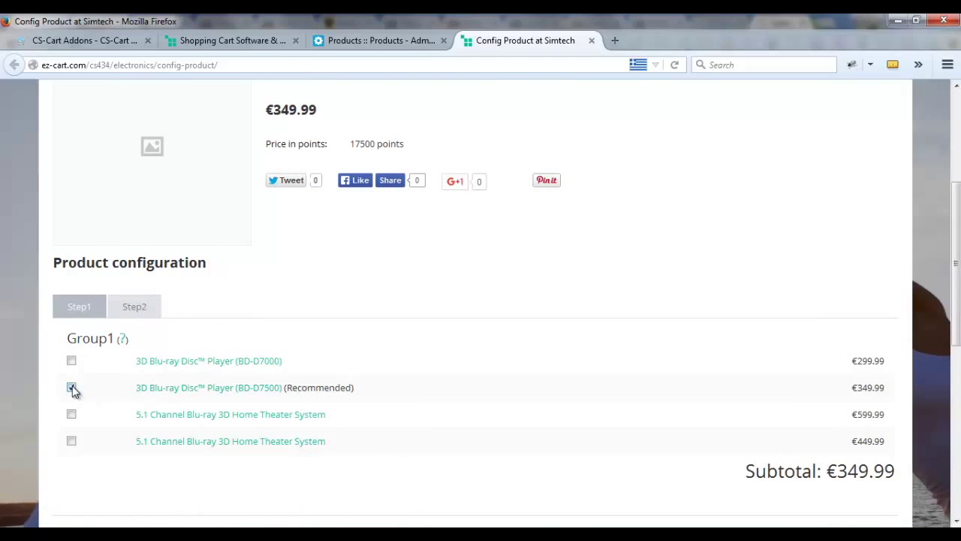
left_click(134, 315)
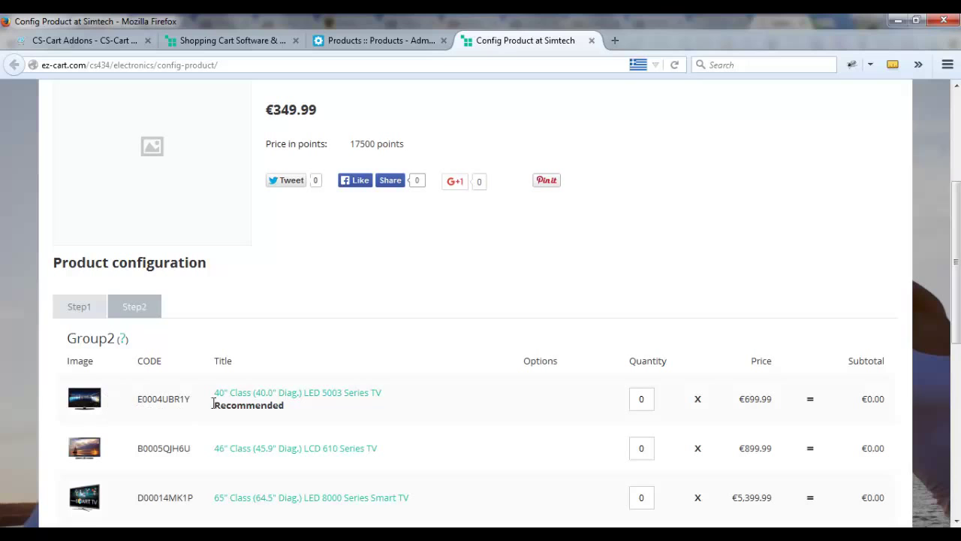
- Set the quantity of the 40" LED 5003 Series TV in Group2 to 1 and check its subtotal and the product price
left_click_drag(958, 286, 958, 343)
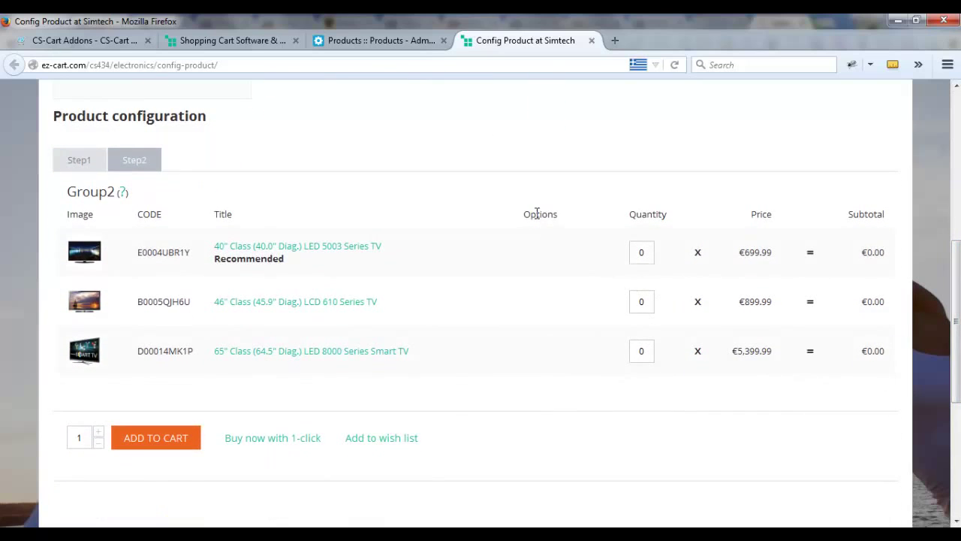
left_click_drag(524, 214, 564, 214)
left_click(550, 284)
double_click(642, 252)
left_click(642, 450)
left_click_drag(853, 252, 886, 253)
left_click_drag(957, 357, 957, 267)
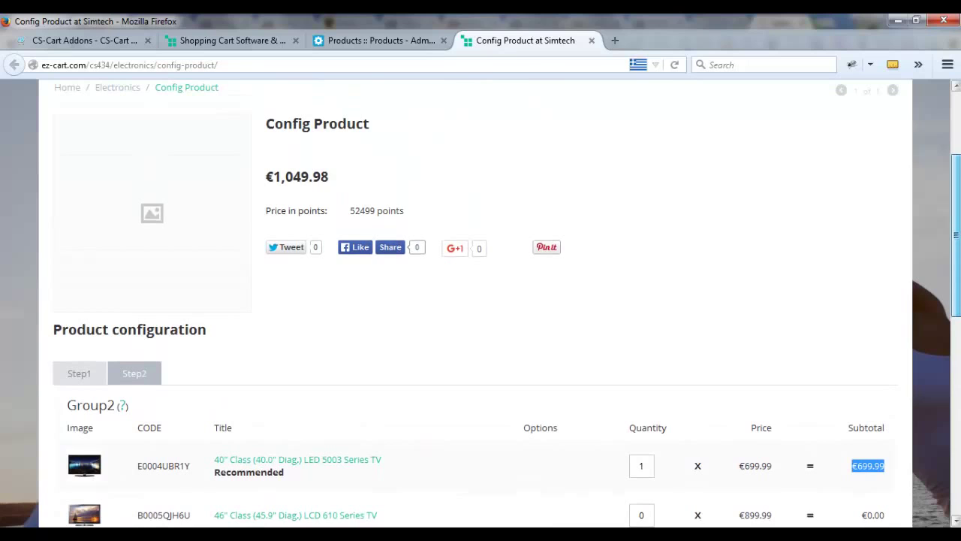
scroll(481, 300, "down", 4)
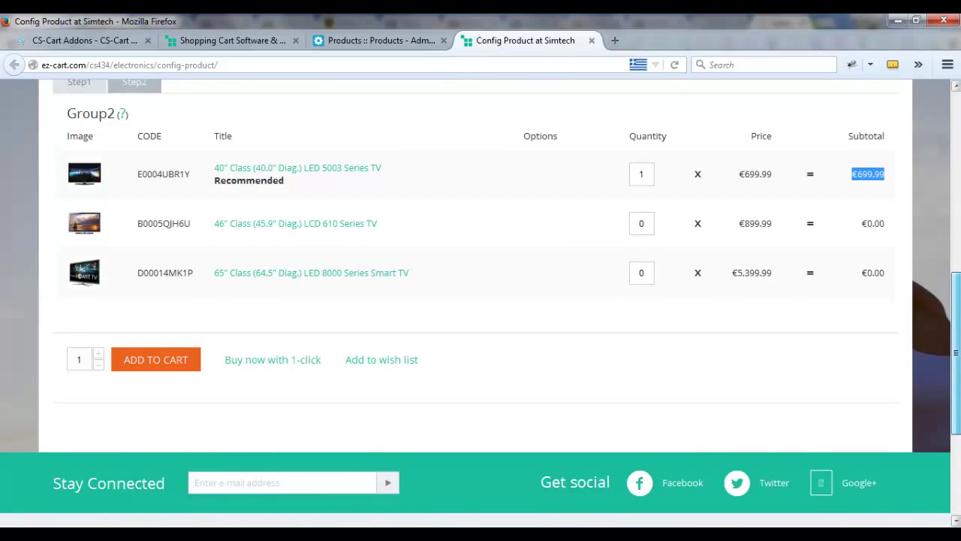
scroll(481, 300, "up", 1)
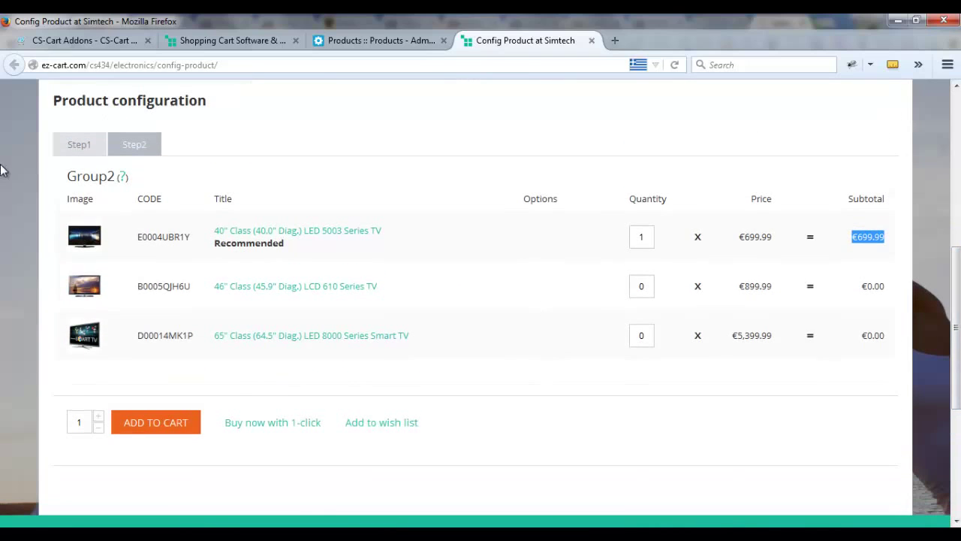
- In Step1, replace the selected BD-D7500 player with the €449.99 5.1 Channel Blu-ray 3D Home Theater System
left_click(84, 144)
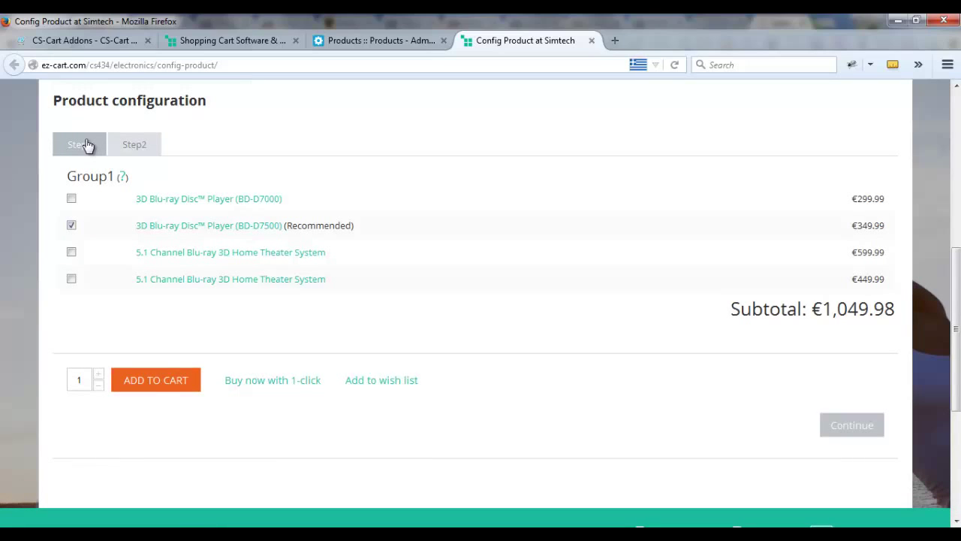
left_click(71, 226)
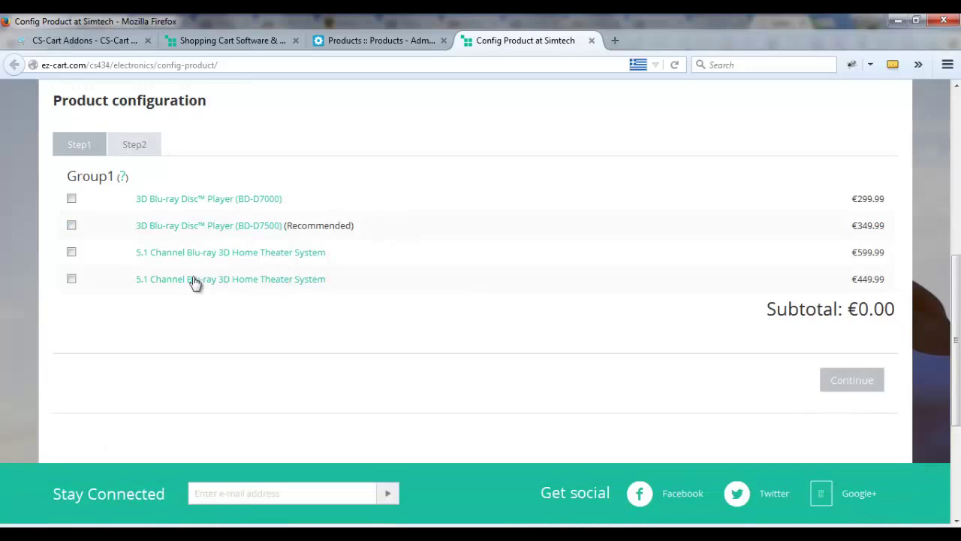
left_click(71, 279)
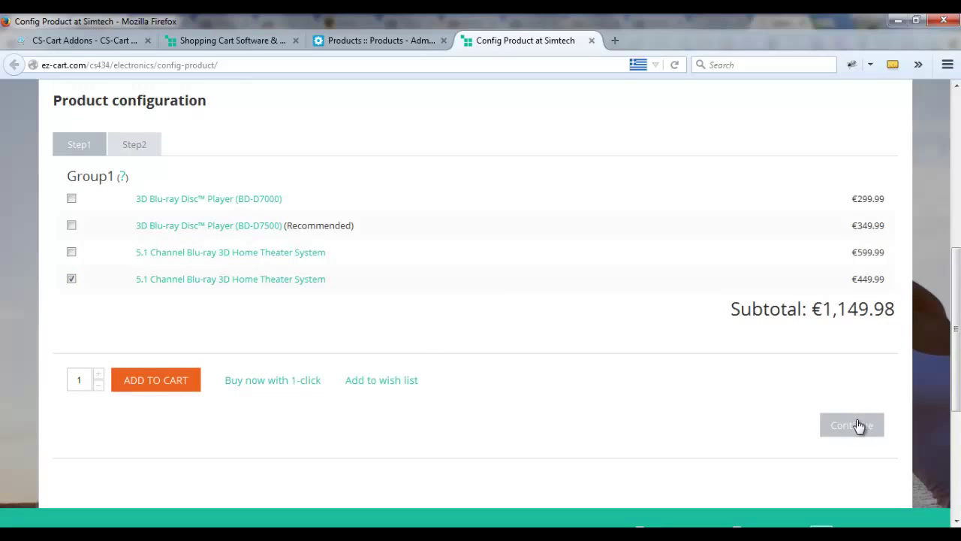
- Continue to Step2, add the configured product to the cart and view the cart
left_click(857, 425)
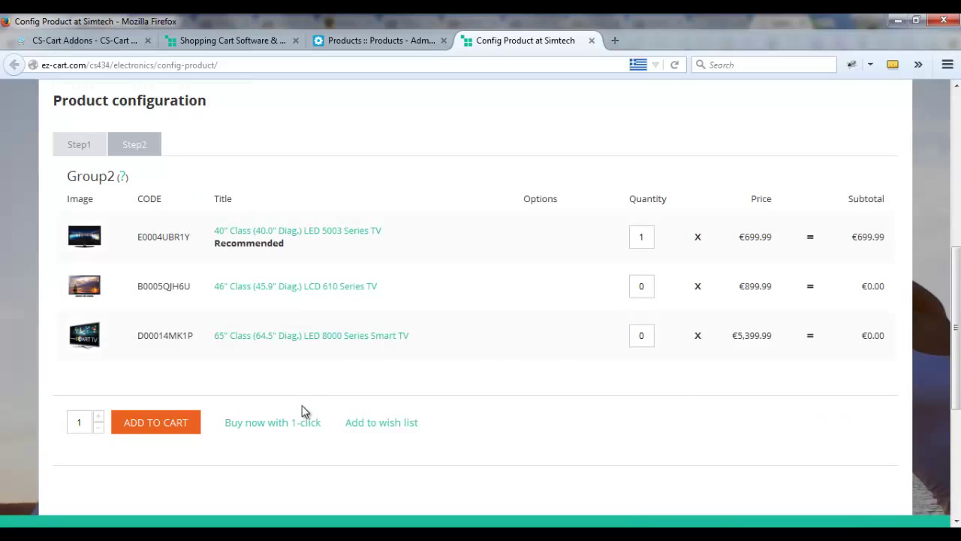
left_click(132, 424)
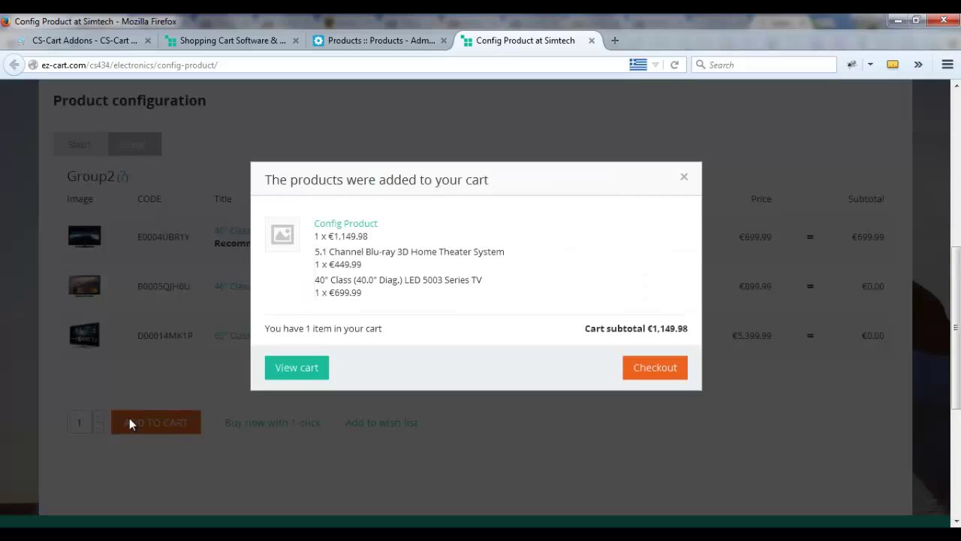
left_click_drag(322, 236, 358, 292)
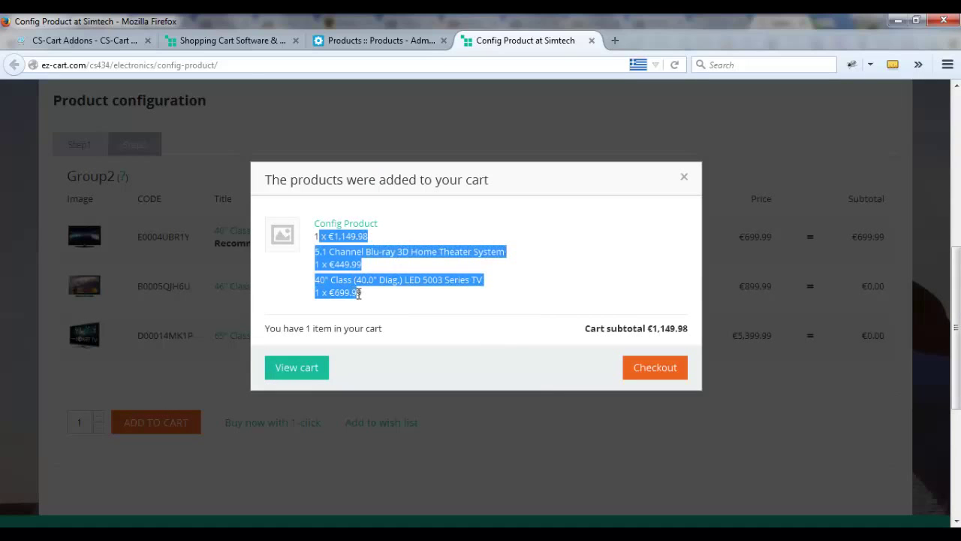
left_click(306, 375)
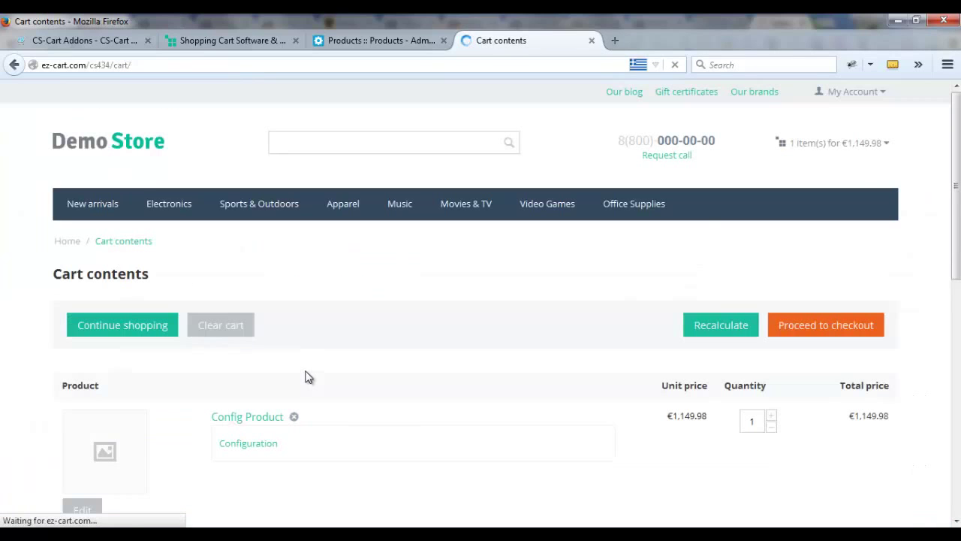
- Review Config Product's configuration details in the cart and open the cart item for editing
scroll(307, 375, "down", 3)
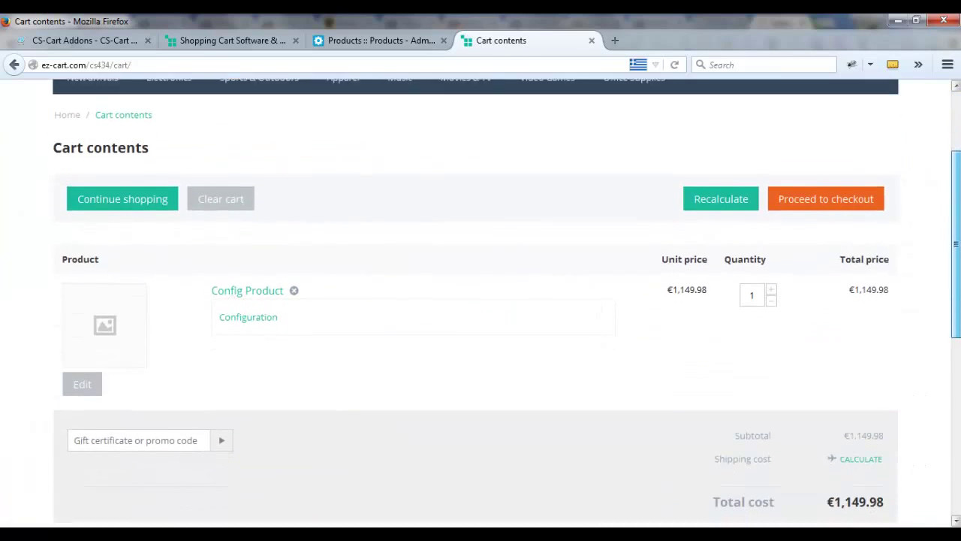
scroll(397, 227, "down", 1)
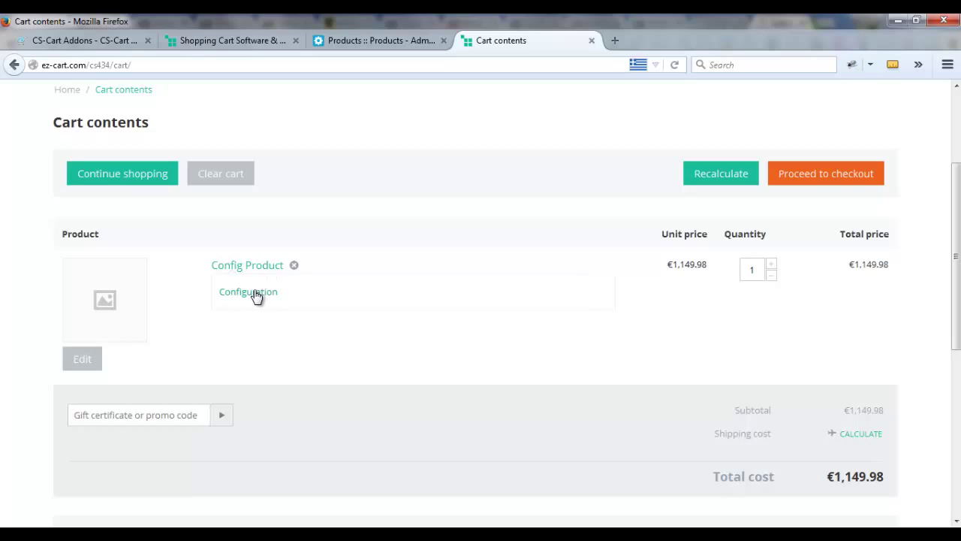
left_click(256, 294)
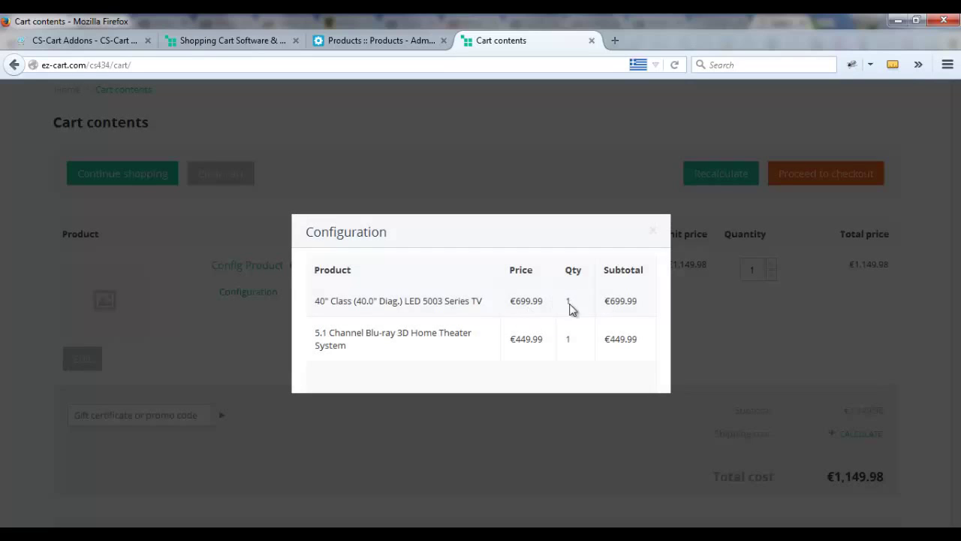
left_click(653, 231)
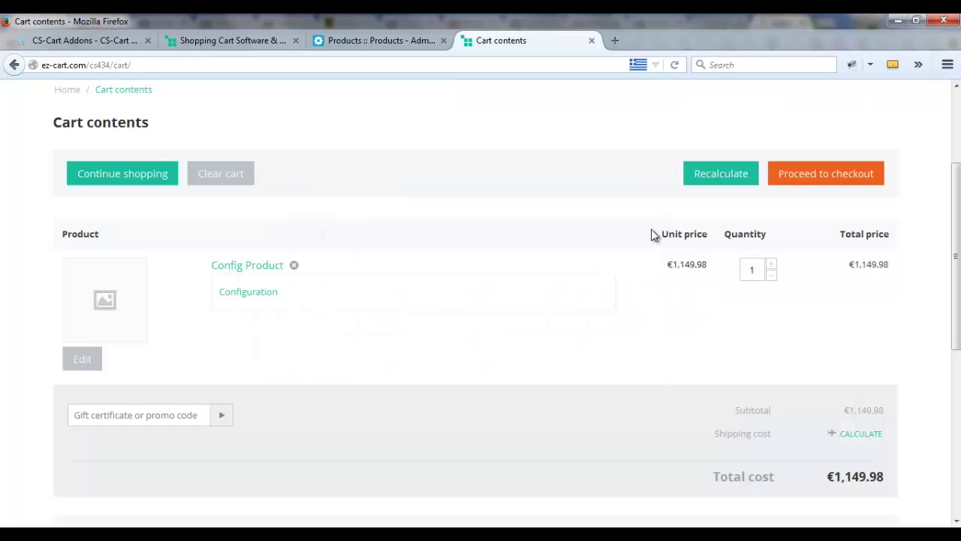
left_click(84, 361)
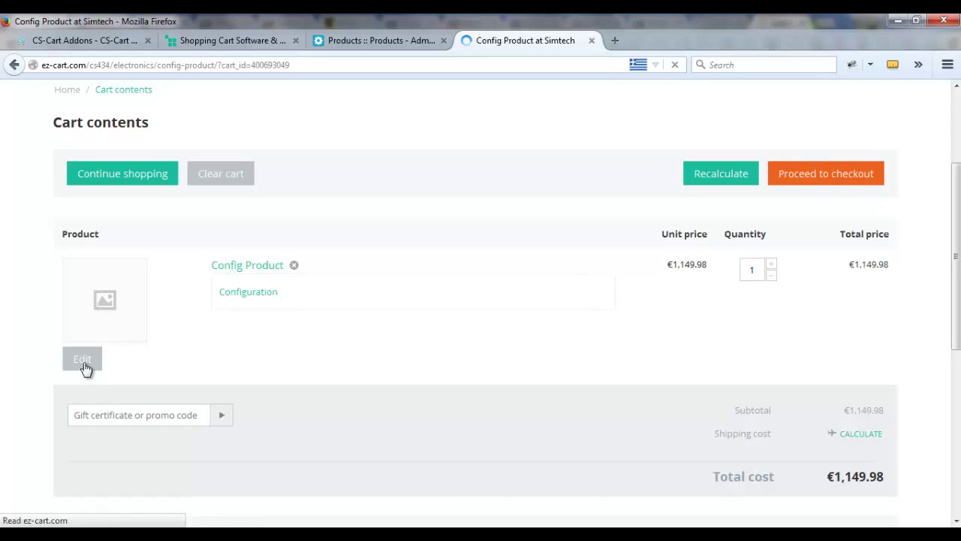